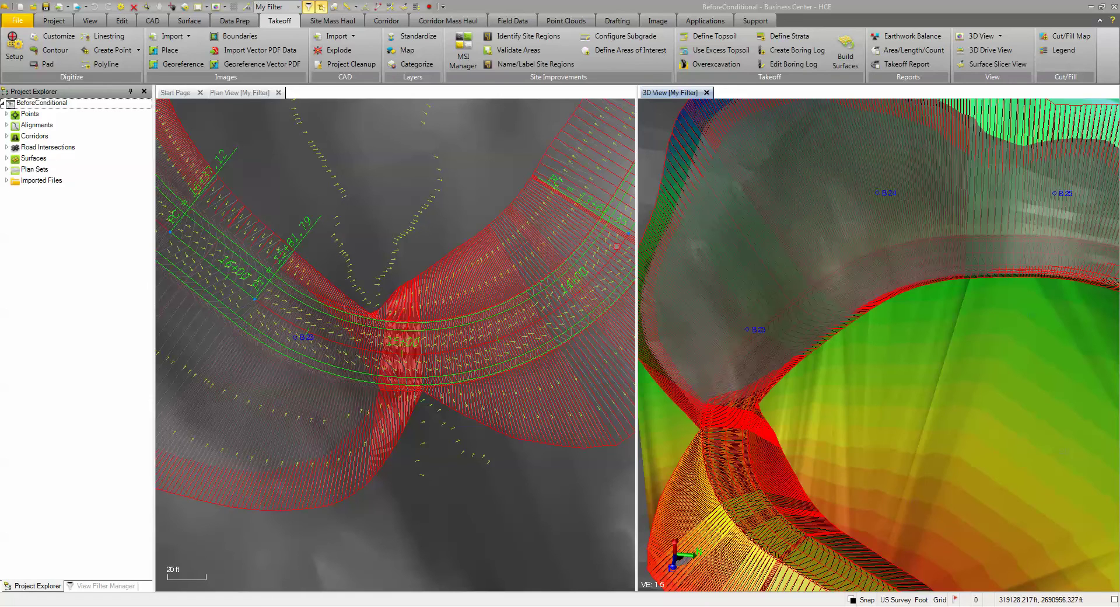
# - Orbit, pan and zoom the 3D stadium site model to inspect the cut slopes
pyautogui.moveTo(800, 258); pyautogui.dragTo(797, 298, button='middle')
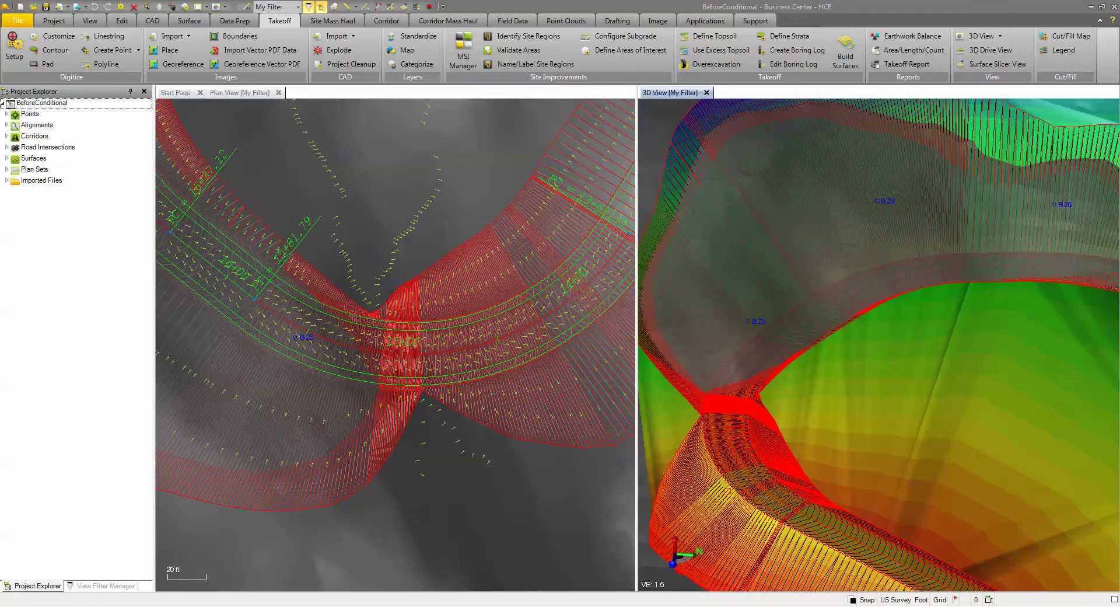
pyautogui.scroll(-2, 875, 344)
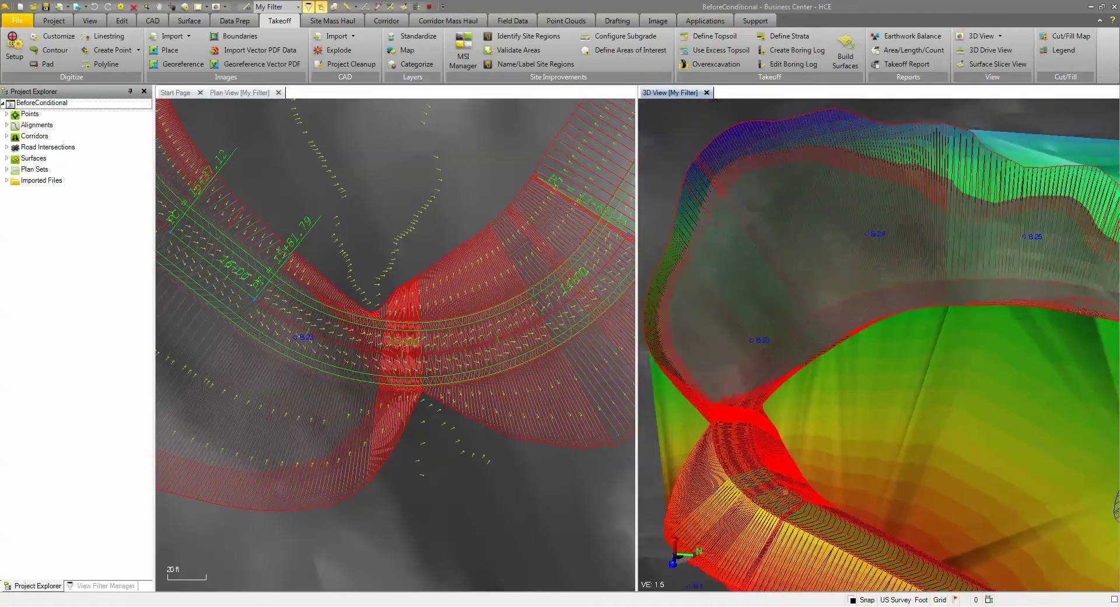
pyautogui.scroll(-5, 755, 317)
pyautogui.moveTo(992, 496); pyautogui.dragTo(1008, 325, button='middle')
pyautogui.scroll(5, 1008, 325)
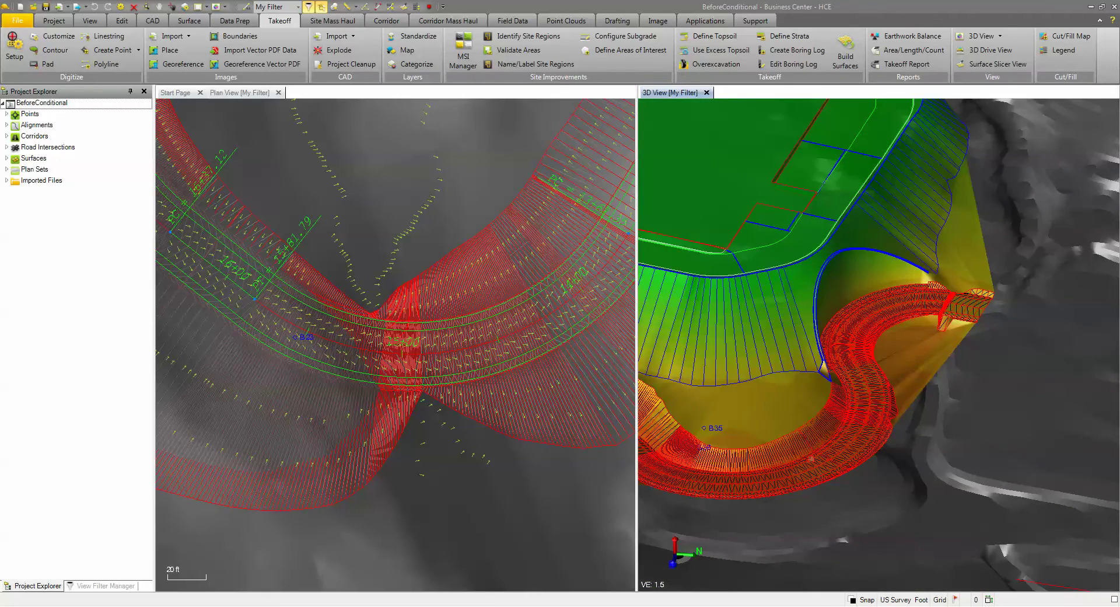
pyautogui.moveTo(790, 455); pyautogui.dragTo(705, 378, button='middle')
pyautogui.moveTo(910, 322); pyautogui.dragTo(910, 350, button='middle')
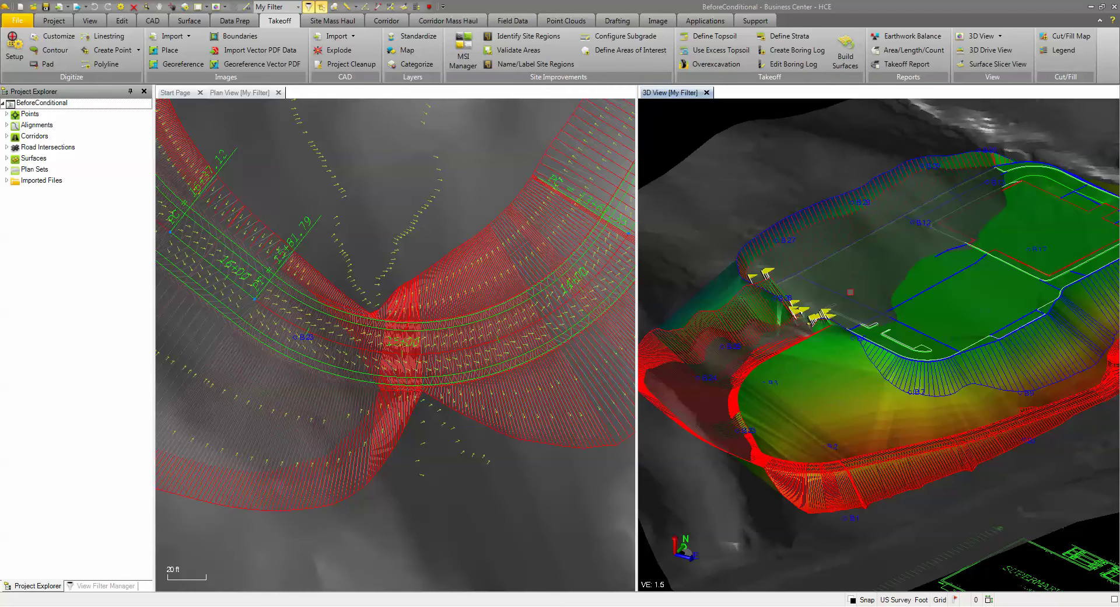
pyautogui.moveTo(942, 371)
pyautogui.mouseDown(button='middle')
pyautogui.moveTo(817, 395)
pyautogui.moveTo(828, 380)
pyautogui.moveTo(778, 303)
pyautogui.mouseUp(button='middle')
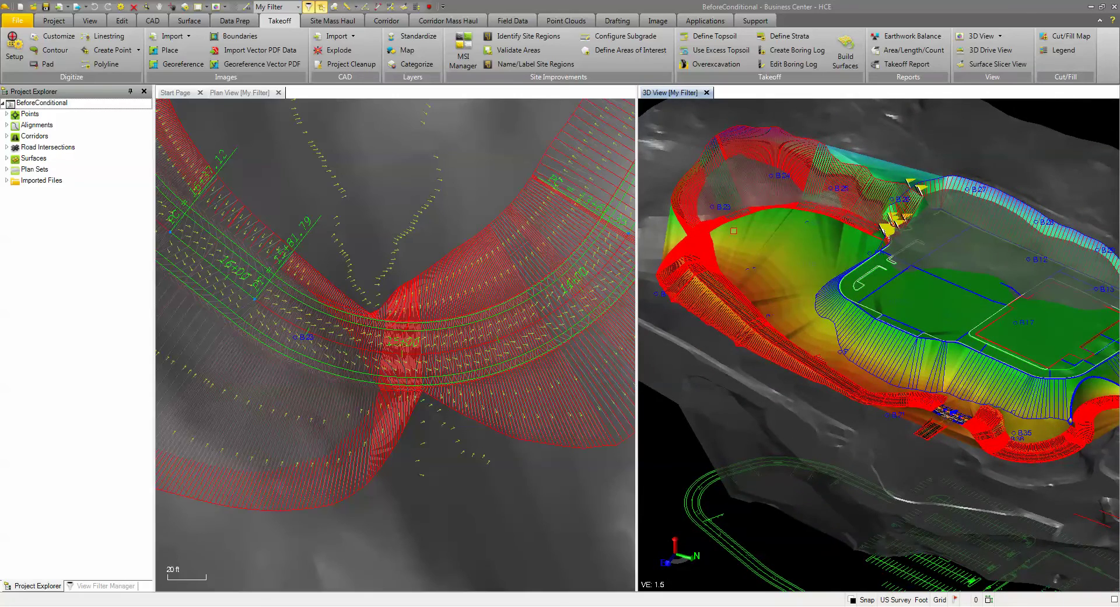
pyautogui.moveTo(730, 245); pyautogui.dragTo(735, 254, button='middle')
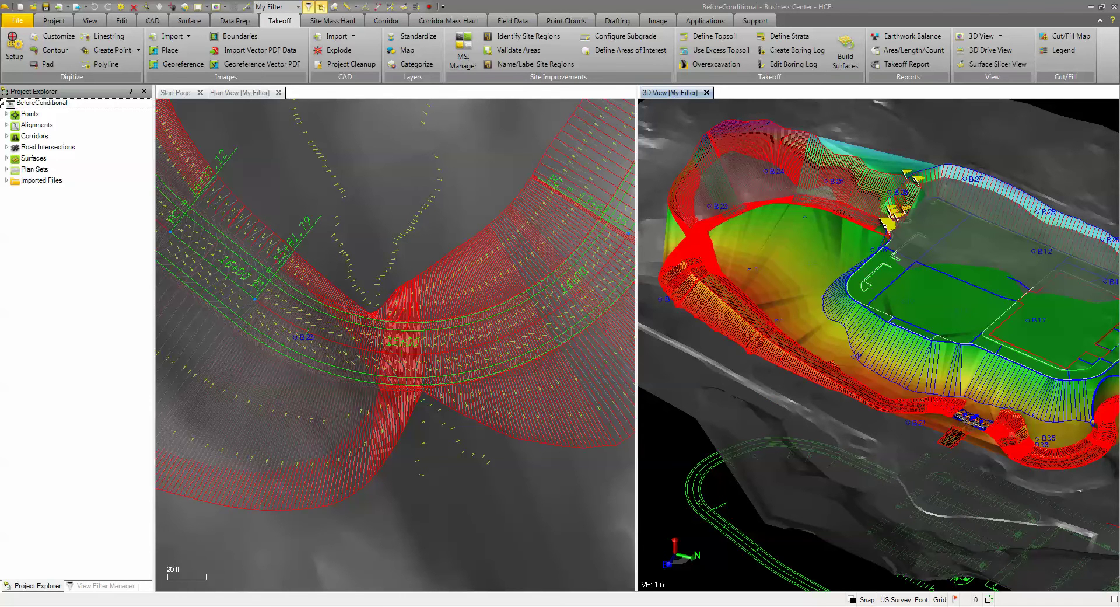
pyautogui.moveTo(875, 394); pyautogui.dragTo(852, 368)
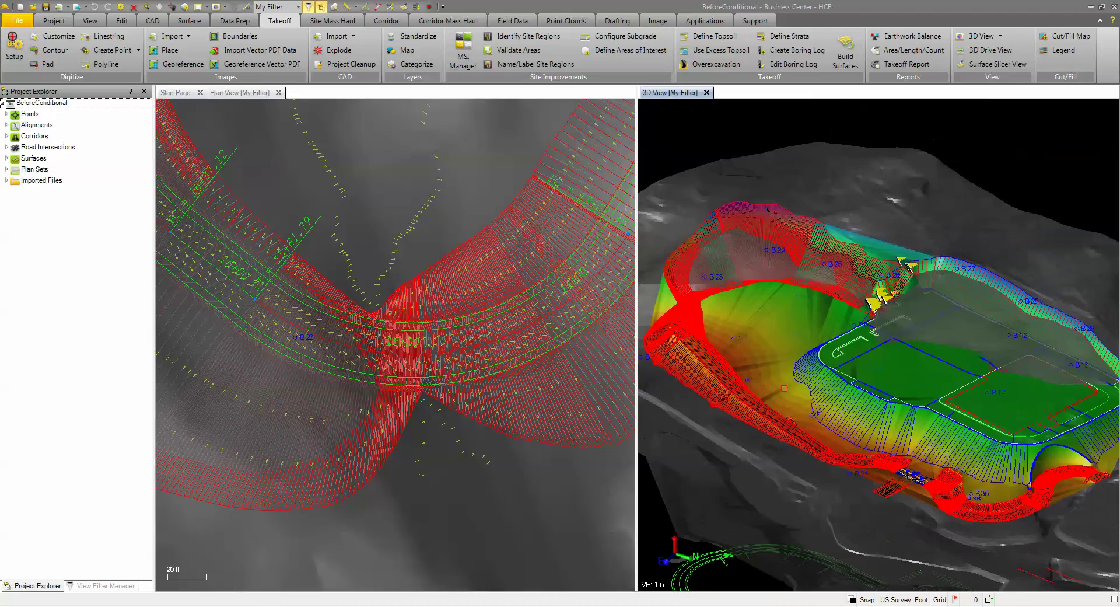
# - Expand Corridors > Main road and open the 0+00.00 Full Typ template in the template editor
pyautogui.click(7, 137)
pyautogui.click(11, 148)
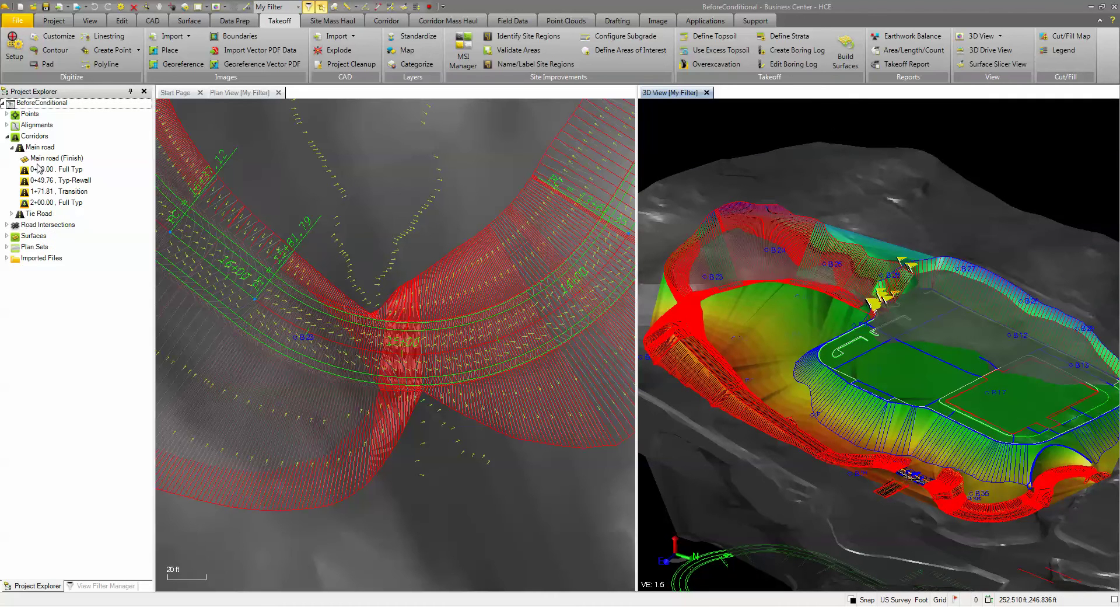
pyautogui.click(43, 171)
pyautogui.rightClick(43, 170)
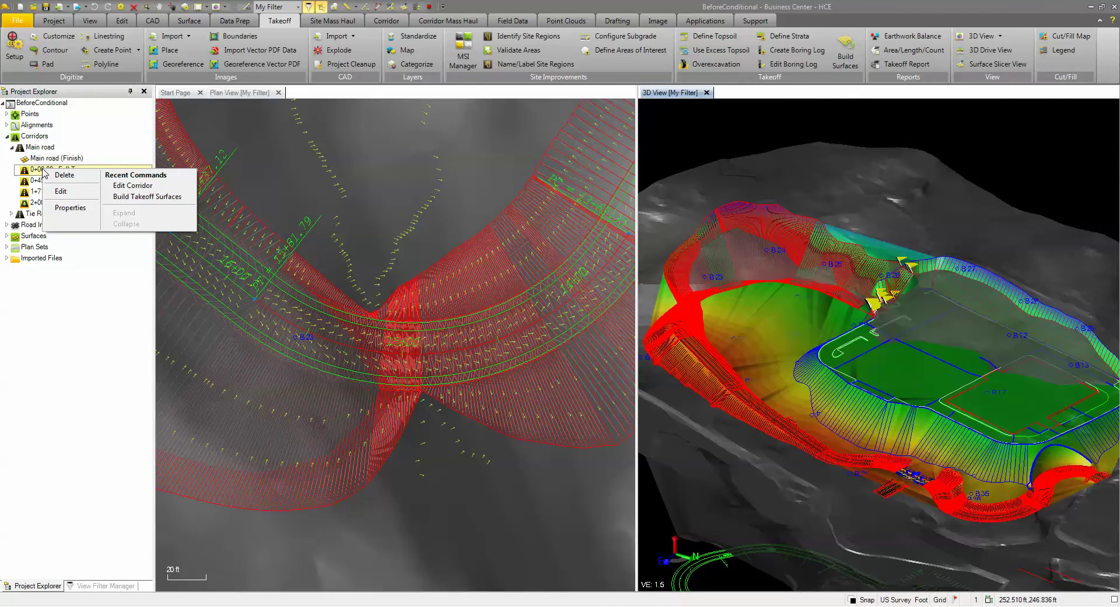
pyautogui.click(62, 191)
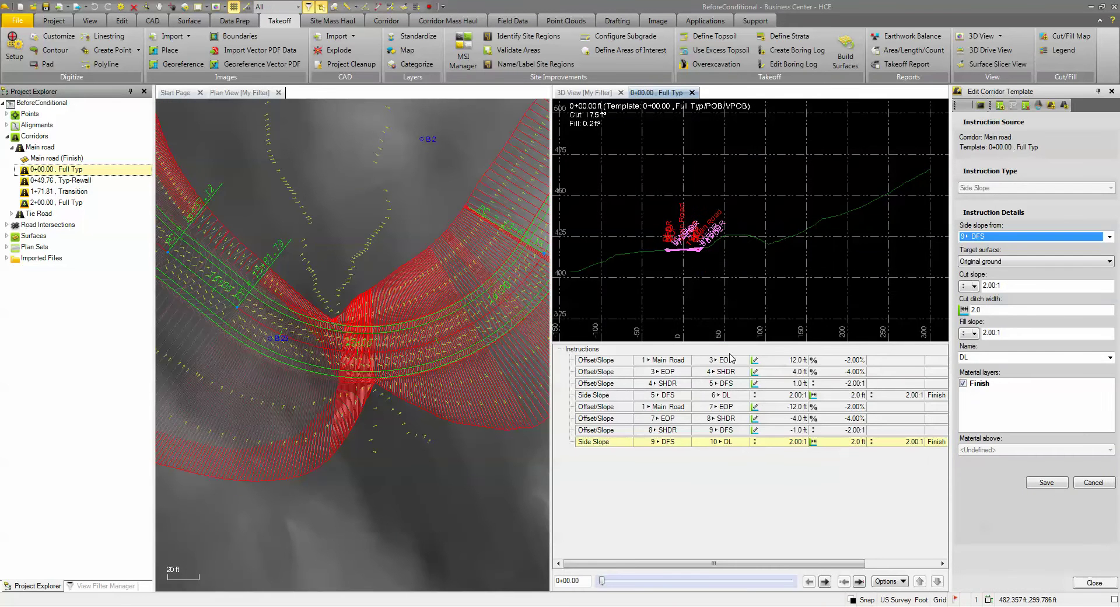
pyautogui.scroll(5, 694, 267)
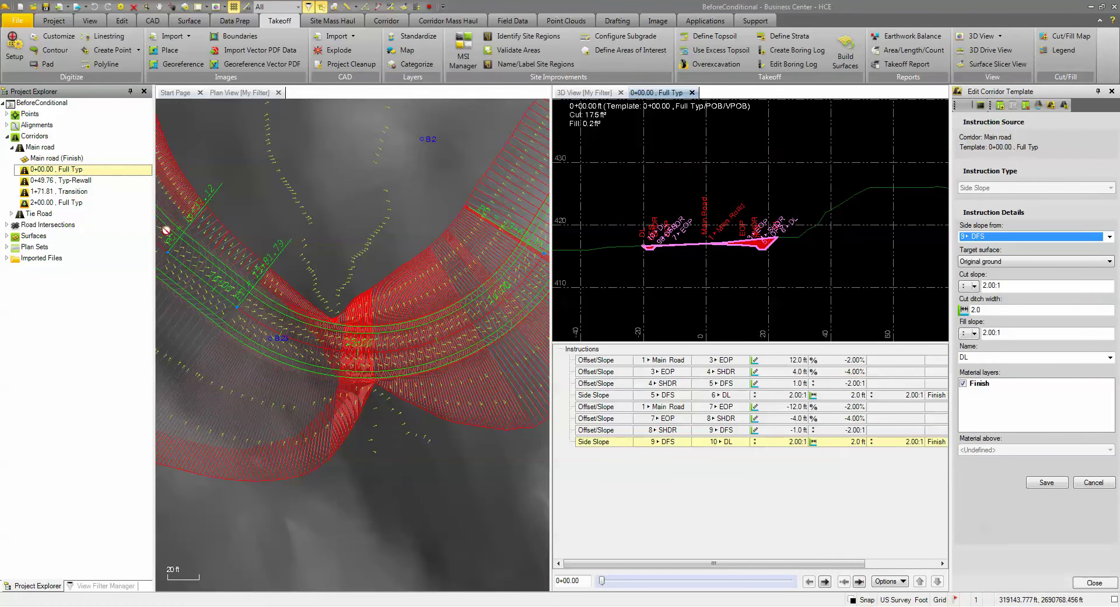
# - Tick Rock under the Main road corridor's reference surfaces, apply it, and reopen the Side Slope instruction
pyautogui.rightClick(38, 148)
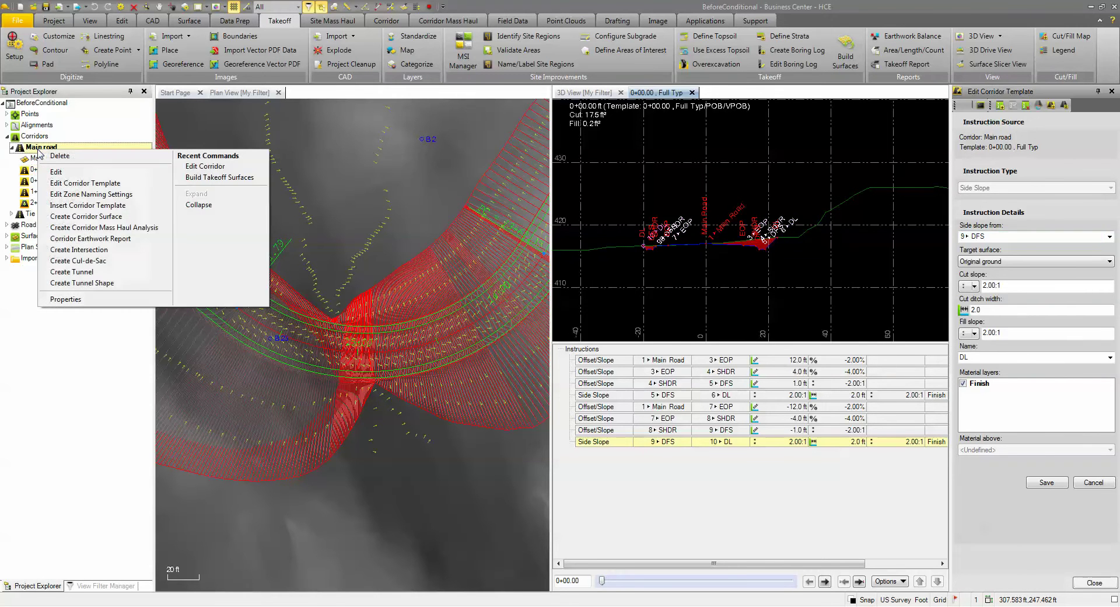
pyautogui.click(53, 172)
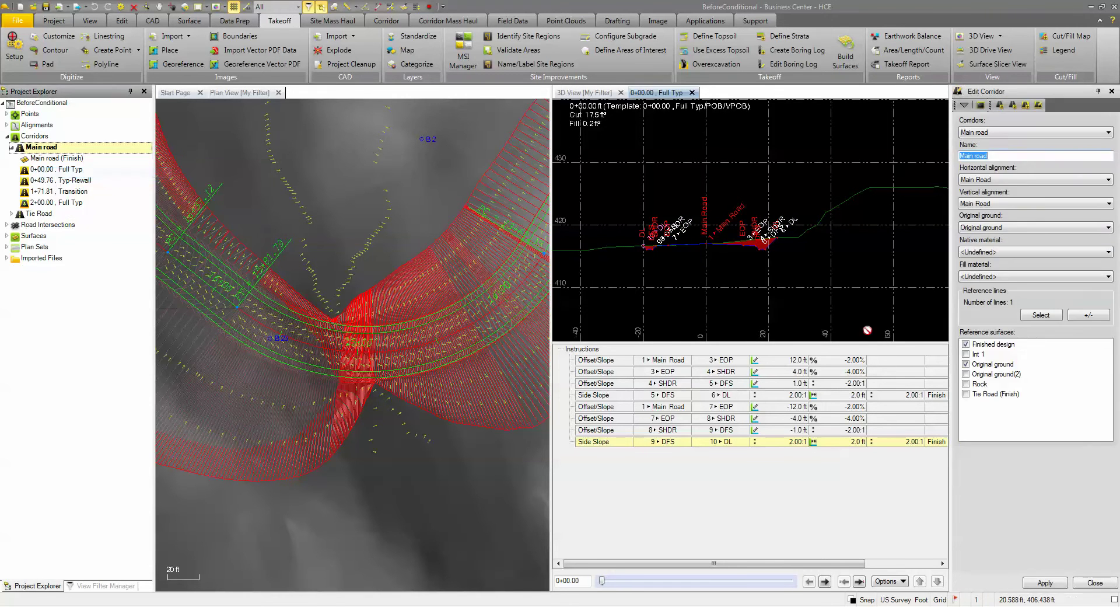
pyautogui.click(967, 395)
pyautogui.click(966, 395)
pyautogui.click(969, 385)
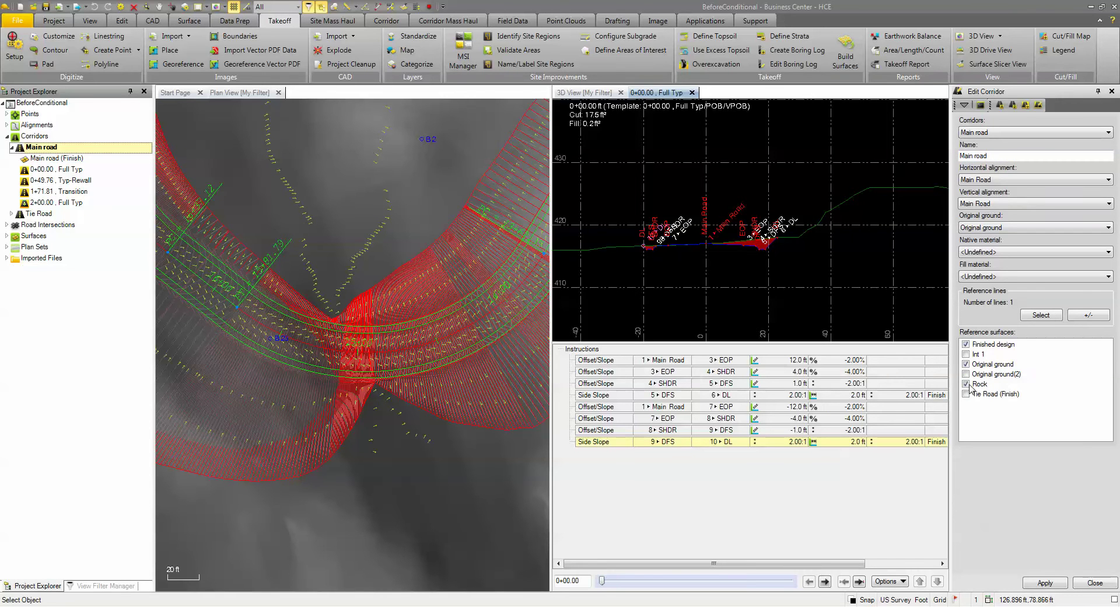
pyautogui.click(1045, 583)
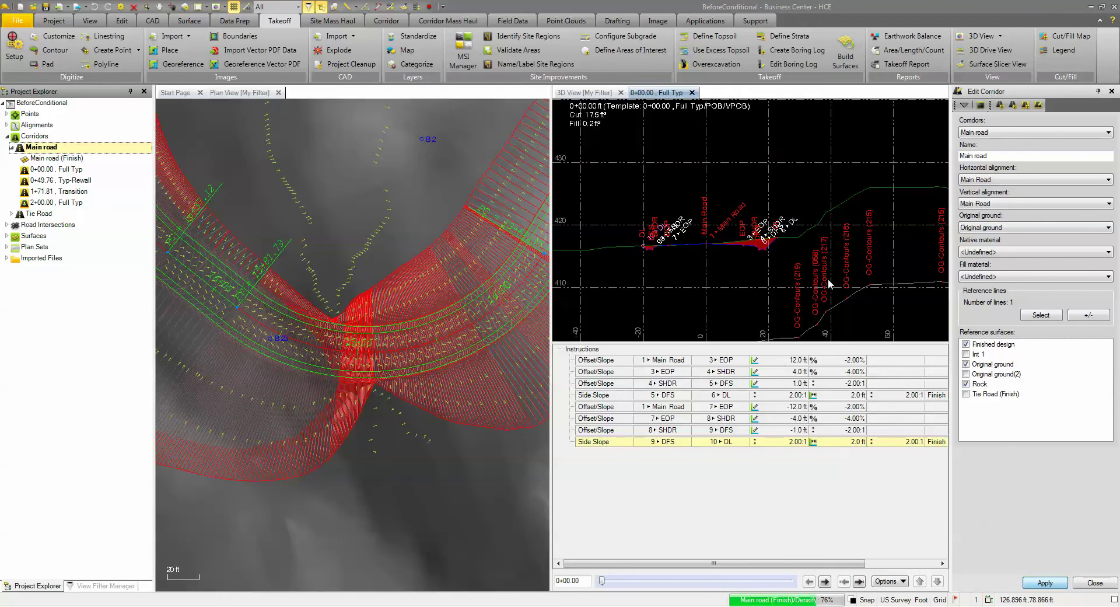
pyautogui.doubleClick(761, 244)
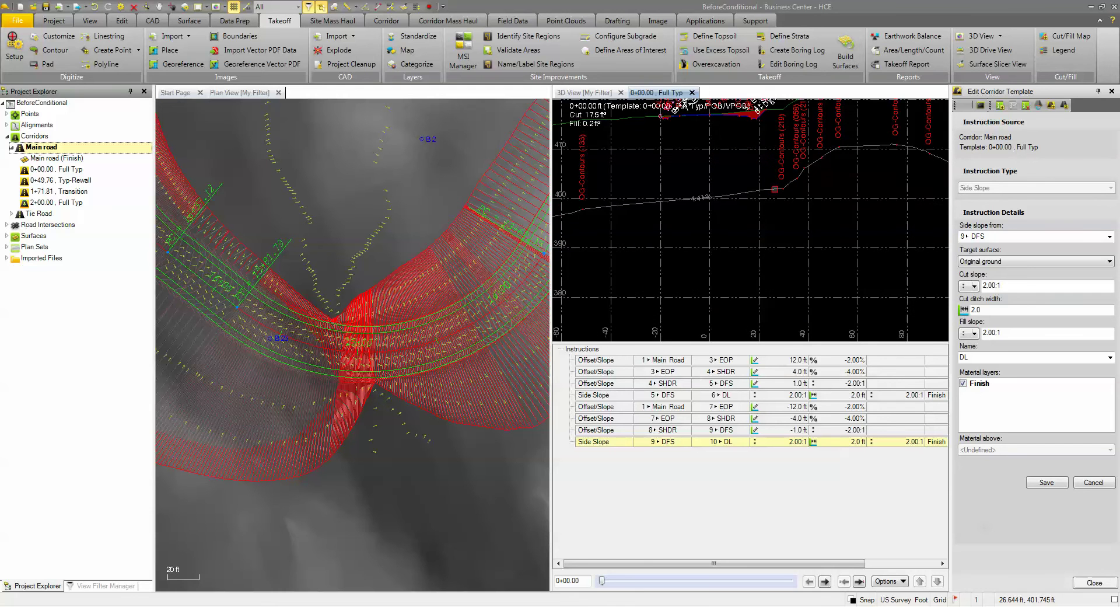
# - Set Label related objects to Hide in the Rock surface line's properties
pyautogui.rightClick(736, 164)
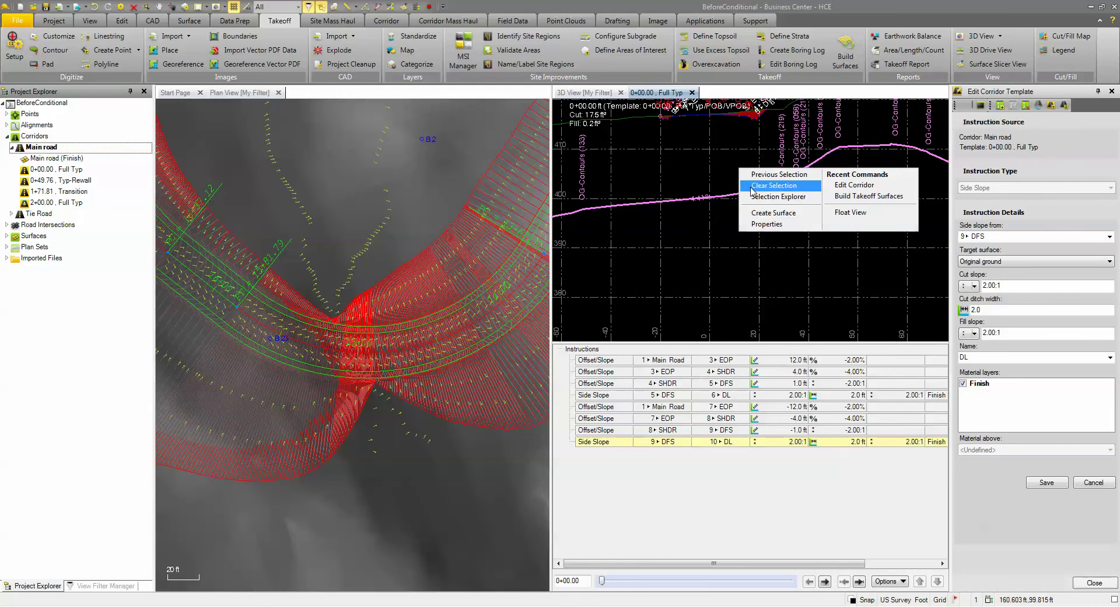
pyautogui.click(766, 226)
pyautogui.click(1056, 216)
pyautogui.click(1049, 229)
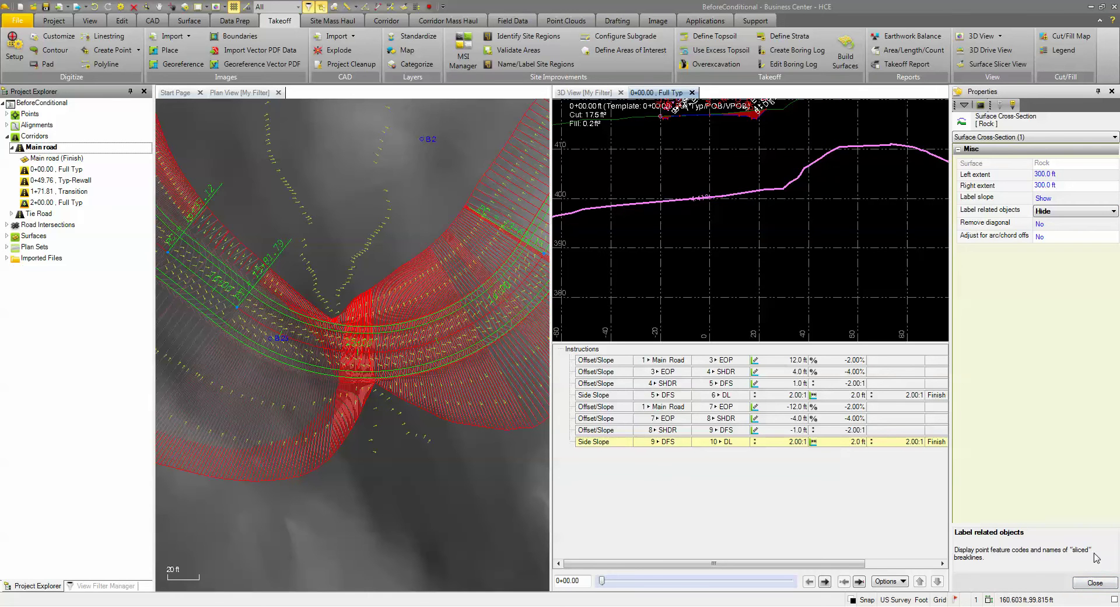
pyautogui.click(1096, 583)
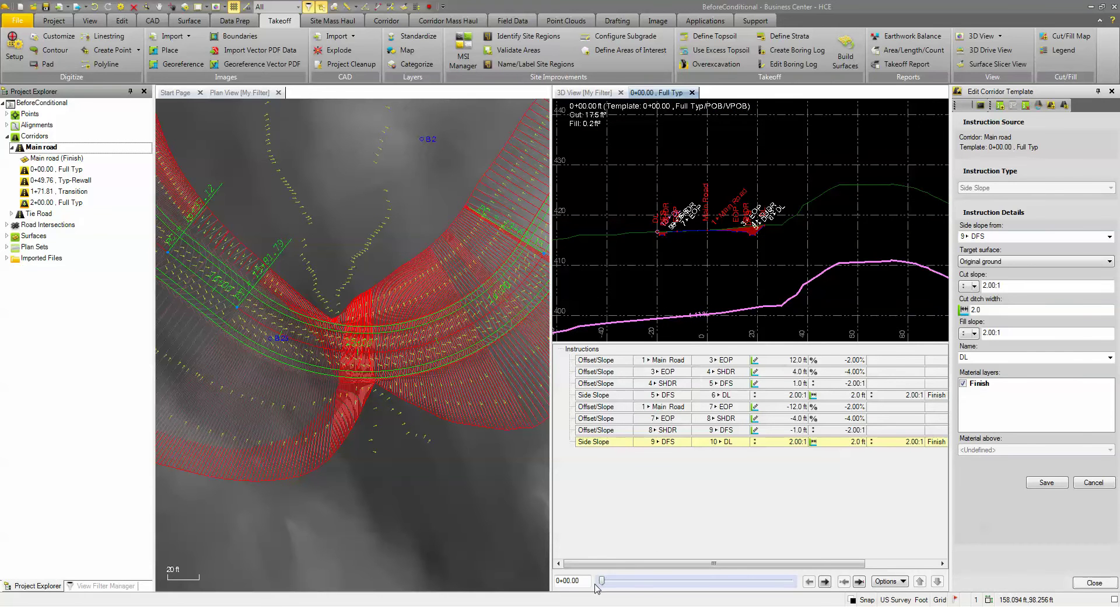
# - Slide the template view to station 15+24.36 and center the deep cut in the cross-section
pyautogui.moveTo(602, 587); pyautogui.dragTo(643, 590)
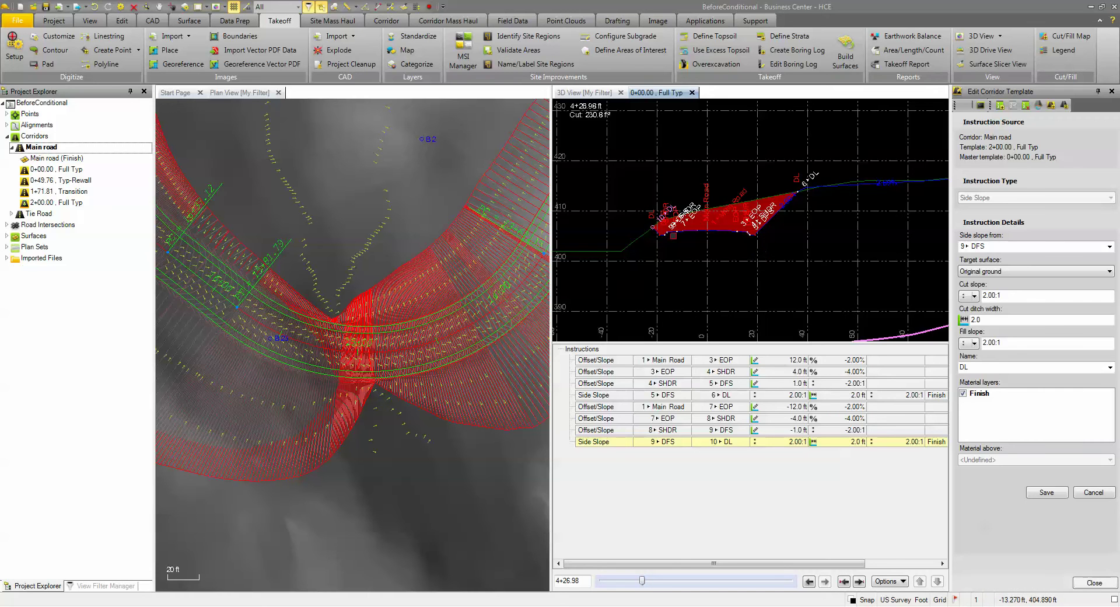
pyautogui.moveTo(642, 584); pyautogui.dragTo(745, 583)
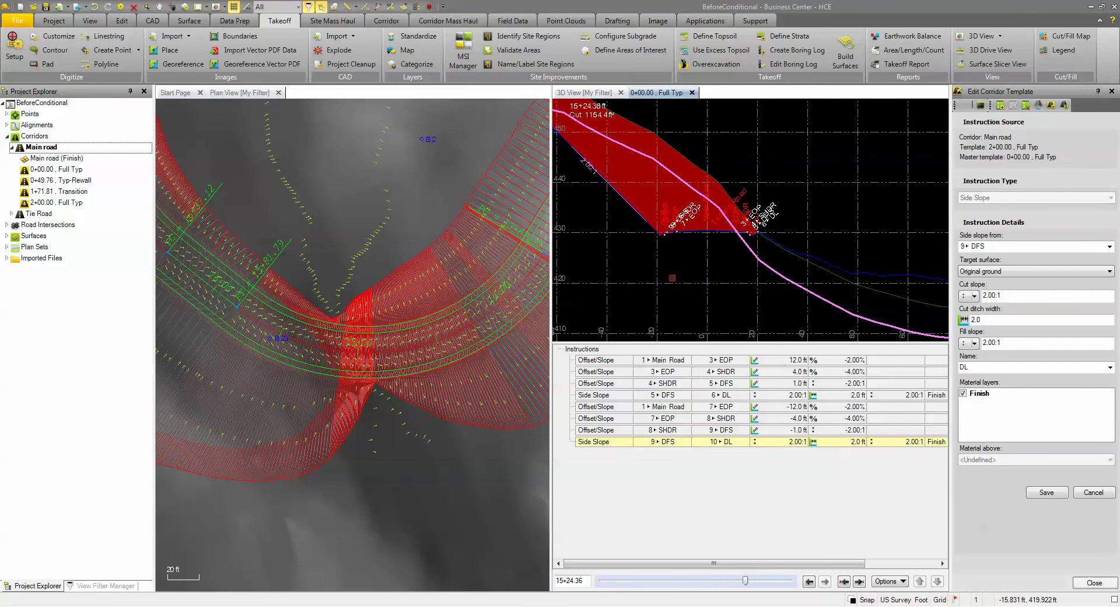
pyautogui.moveTo(645, 235); pyautogui.dragTo(693, 279, button='middle')
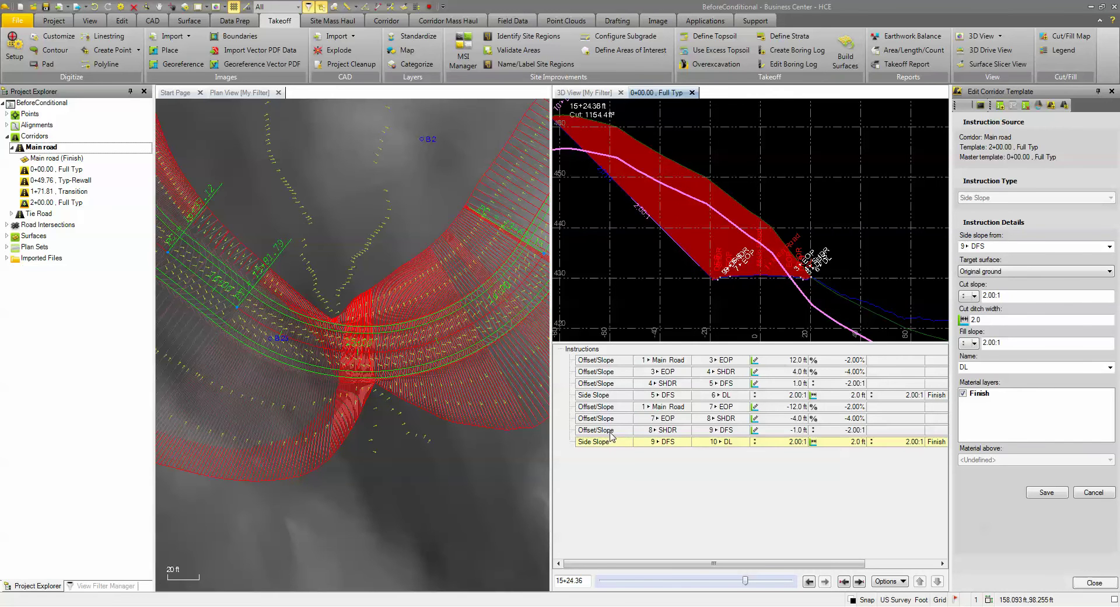
# - Start a new Conditional instruction described as Rock Cut with an If condition
pyautogui.click(1000, 105)
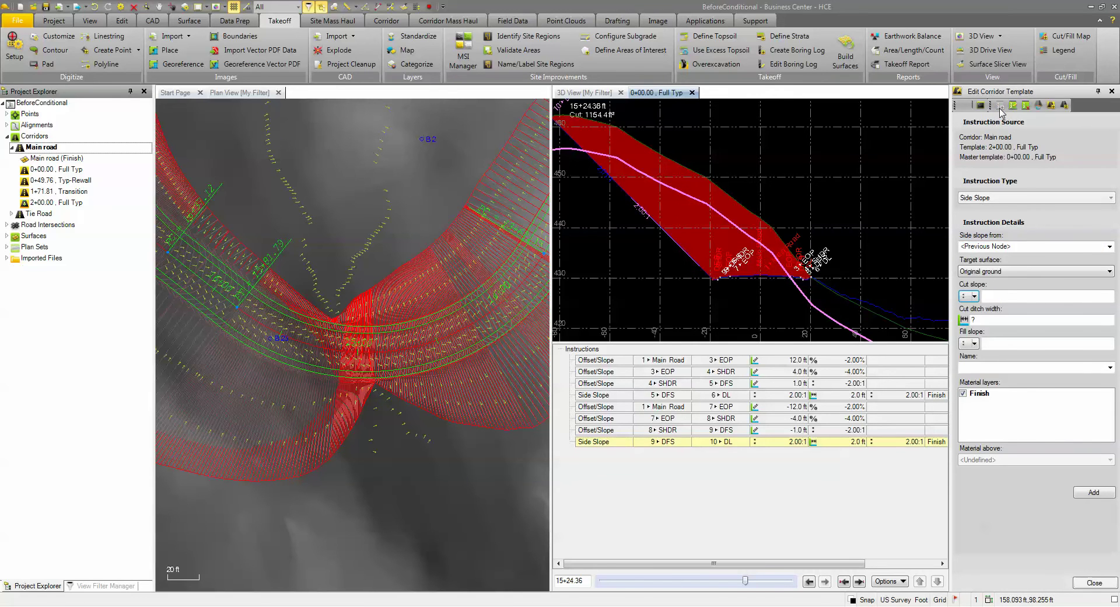
pyautogui.click(988, 198)
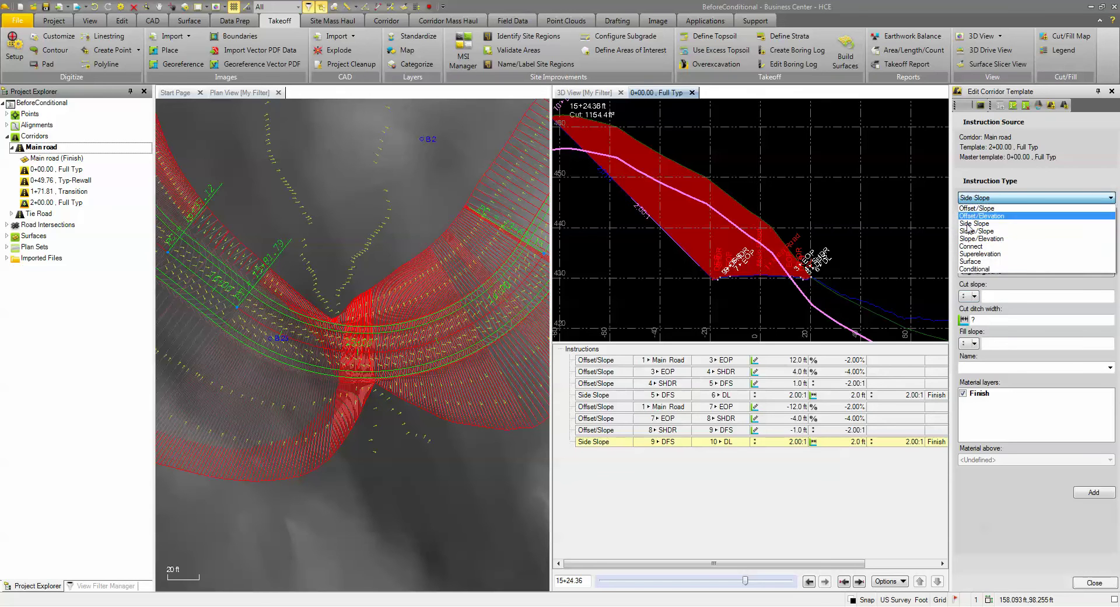
pyautogui.click(975, 272)
pyautogui.click(981, 263)
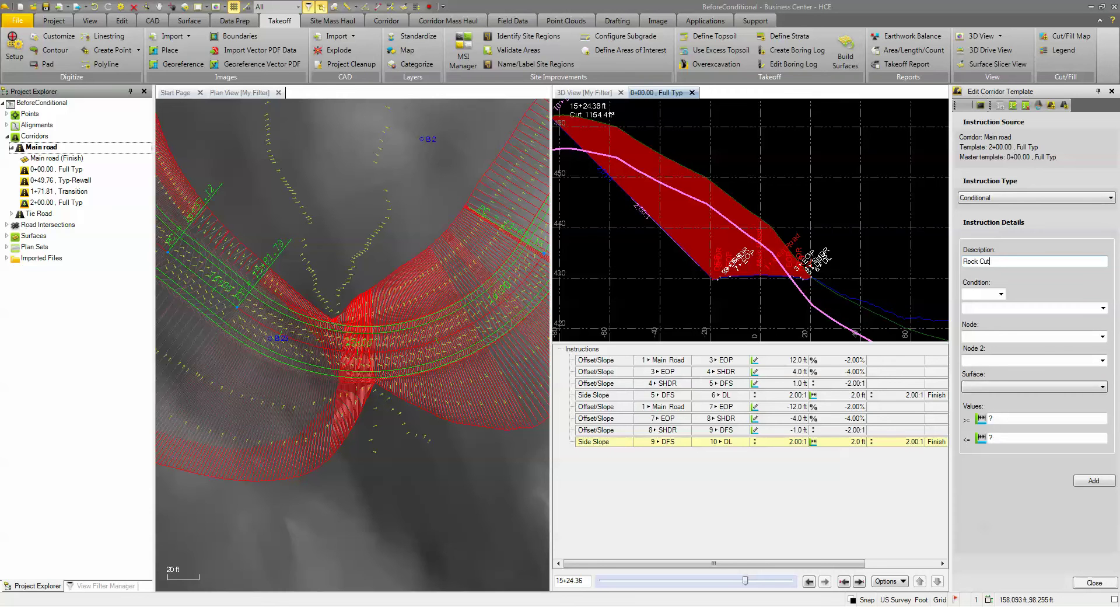
pyautogui.click(1001, 294)
pyautogui.click(985, 302)
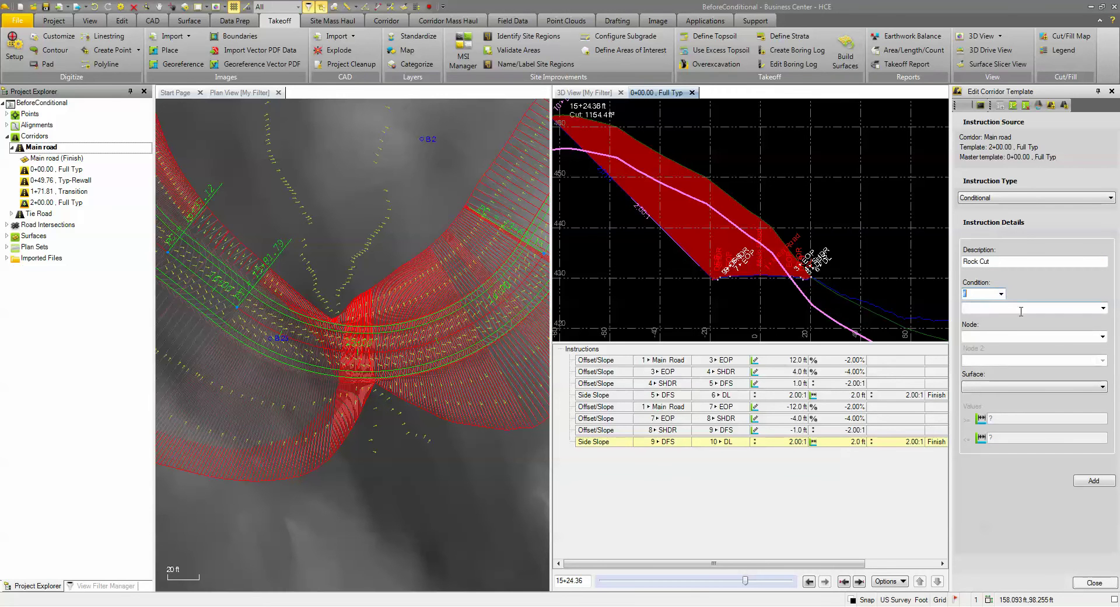
# - Make it test whether node 9 DFS is below the Rock surface, and add the conditional
pyautogui.click(1103, 307)
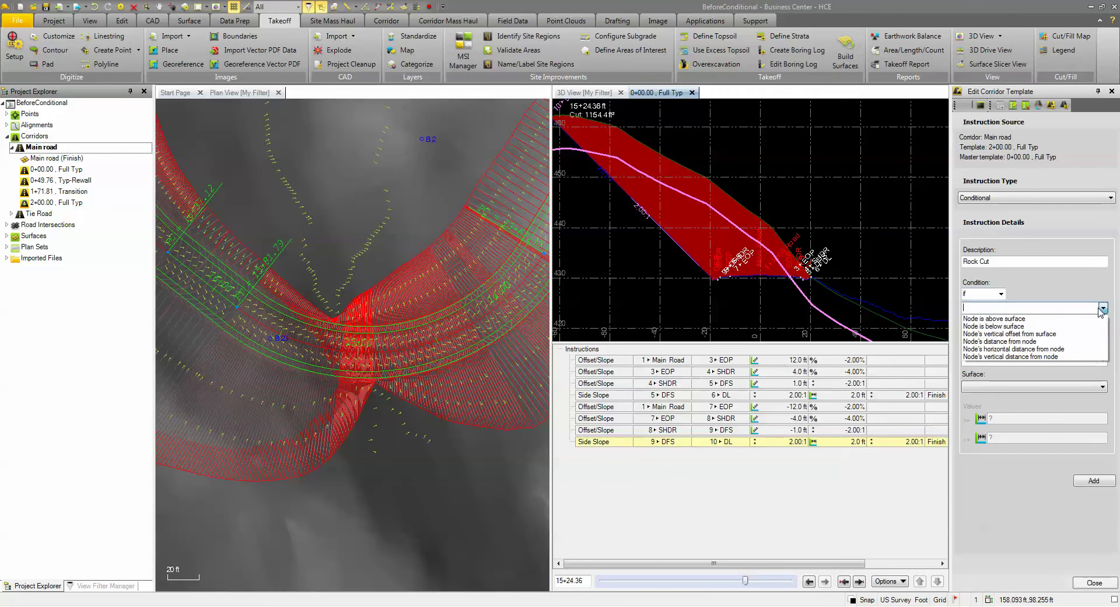
pyautogui.click(994, 326)
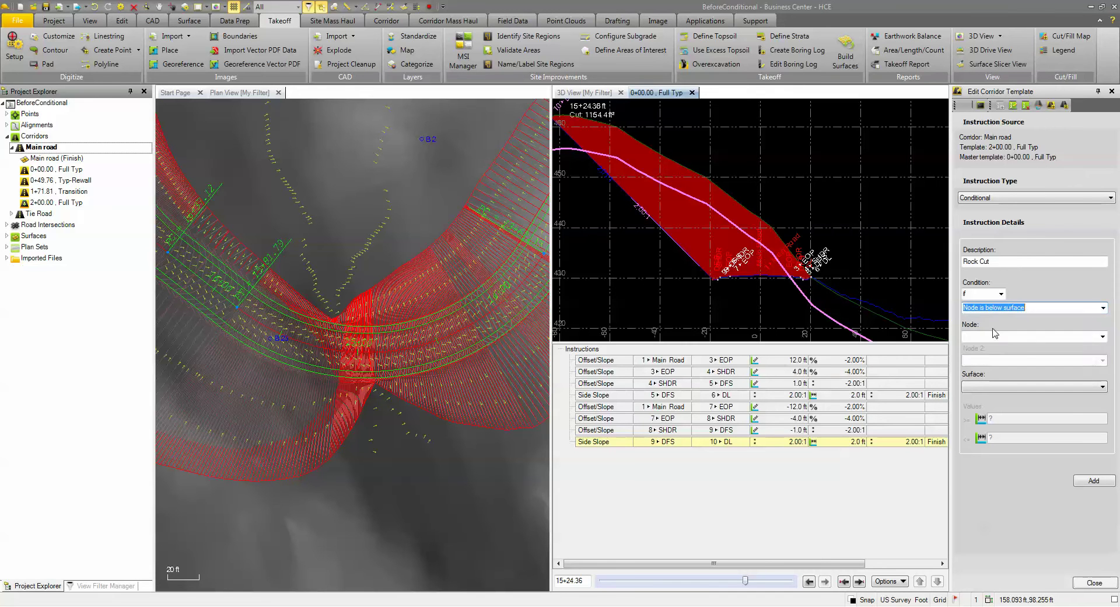
pyautogui.click(1102, 337)
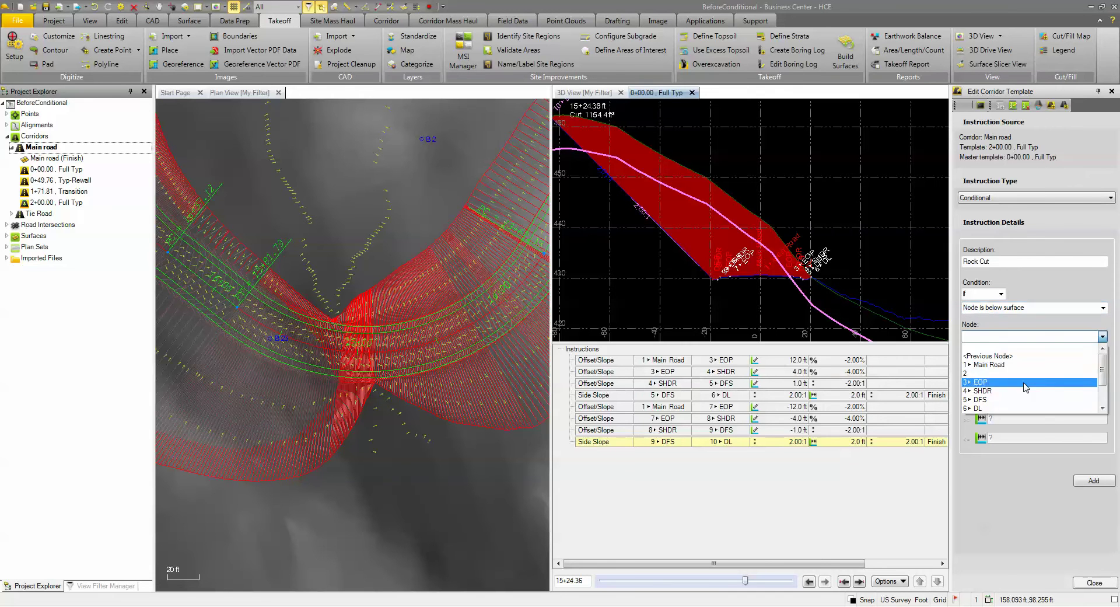
pyautogui.scroll(-2, 1108, 376)
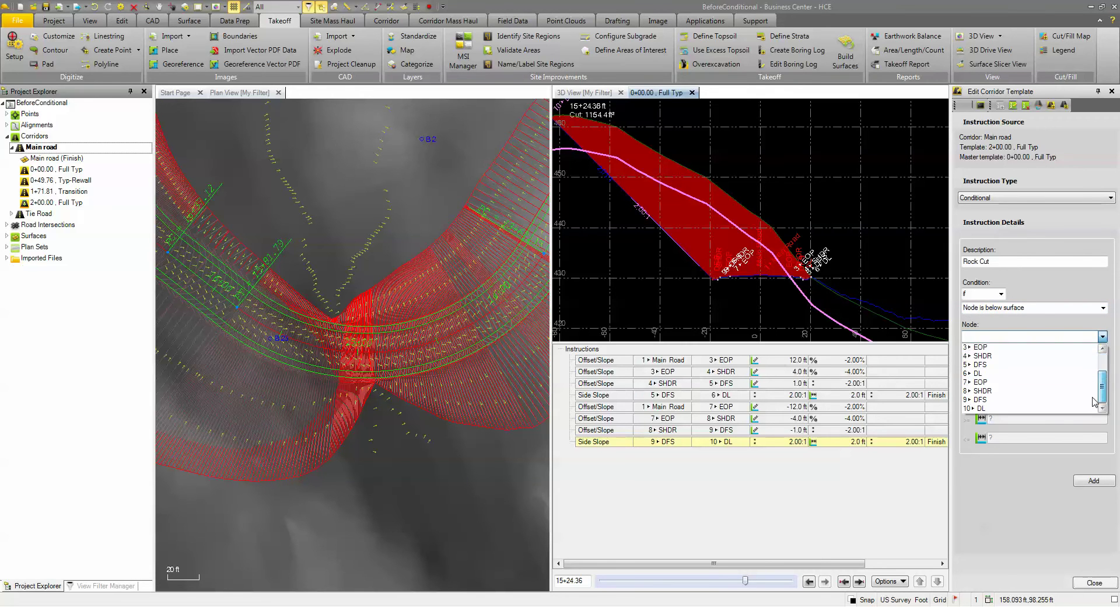
pyautogui.click(980, 405)
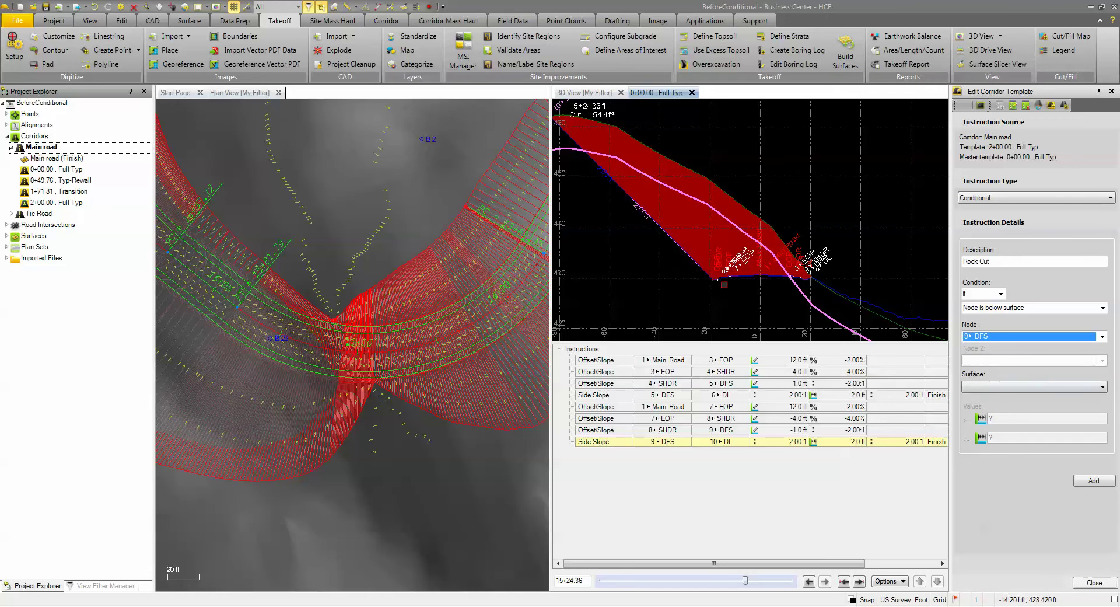
pyautogui.scroll(3, 713, 280)
pyautogui.scroll(1, 714, 281)
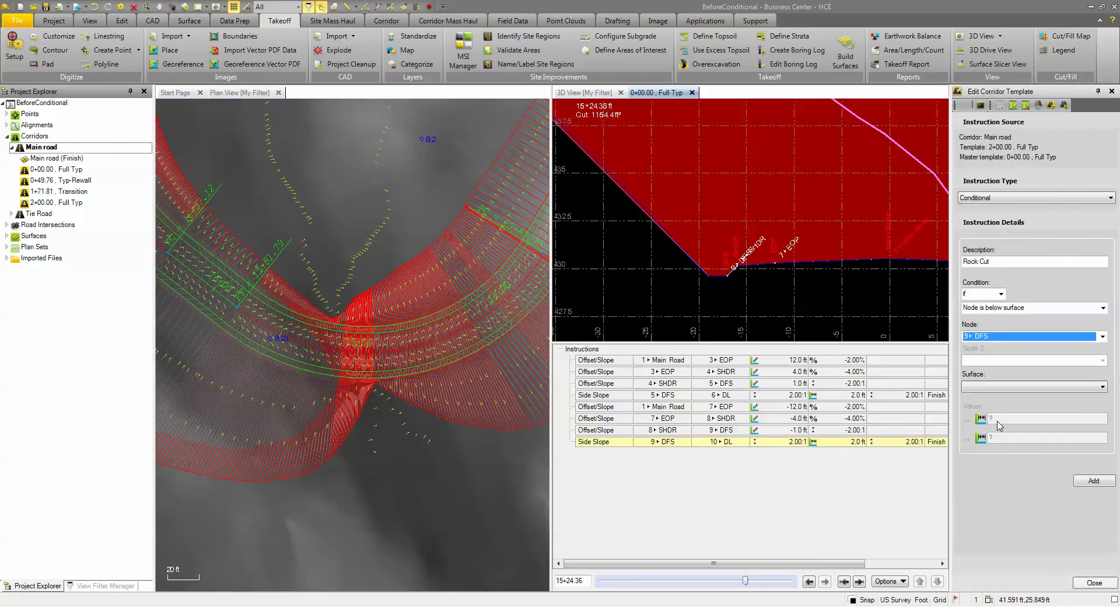
pyautogui.click(1001, 387)
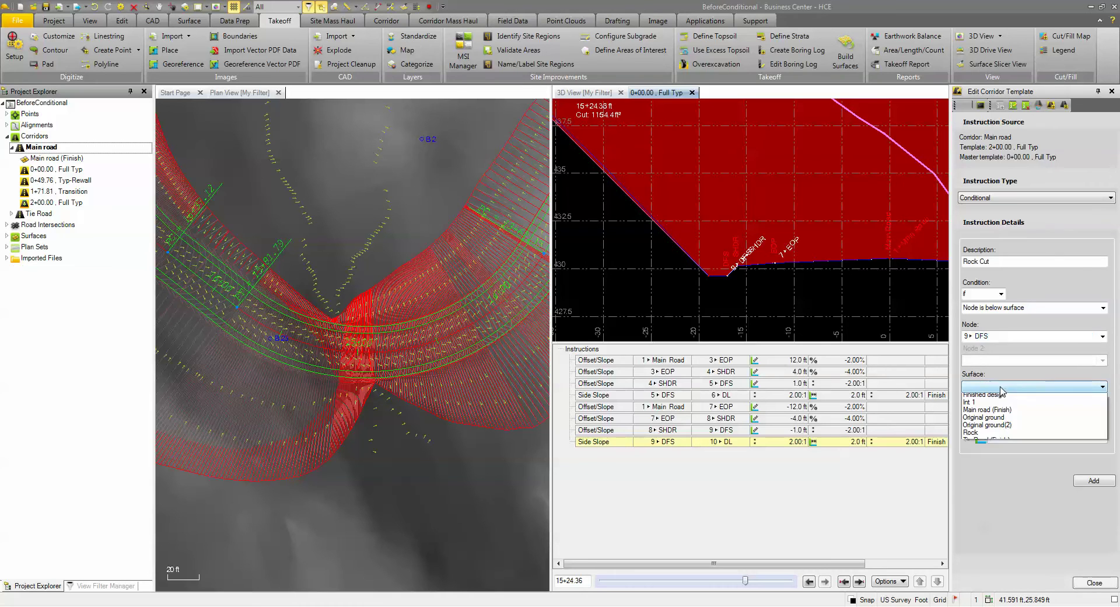
pyautogui.click(970, 435)
pyautogui.click(1091, 480)
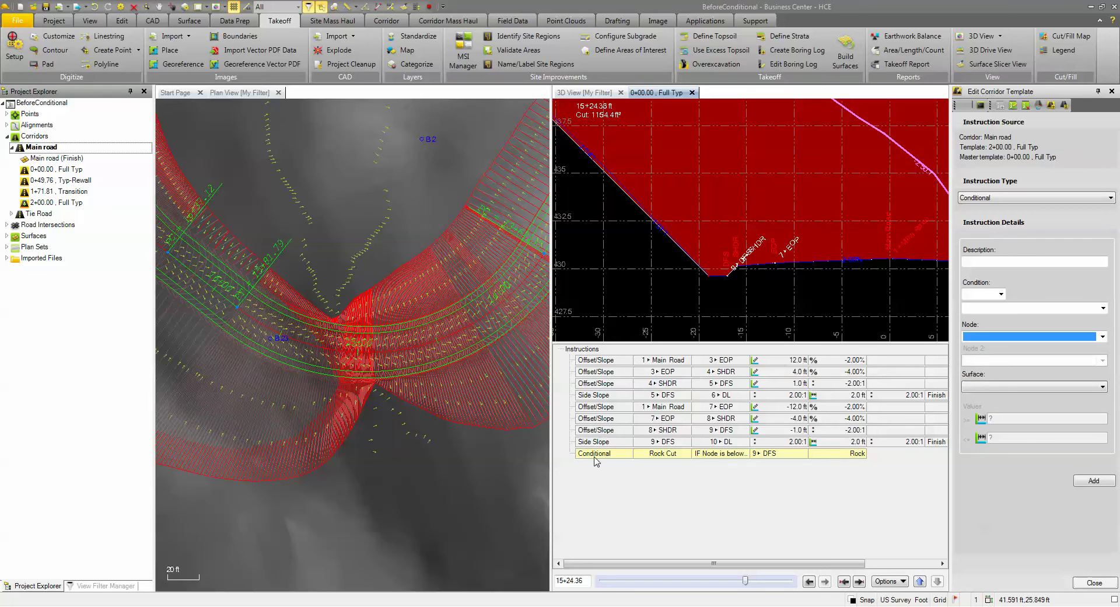
# - Set up a Side Slope instruction from node 9 DFS targeting the Rock surface
pyautogui.click(985, 199)
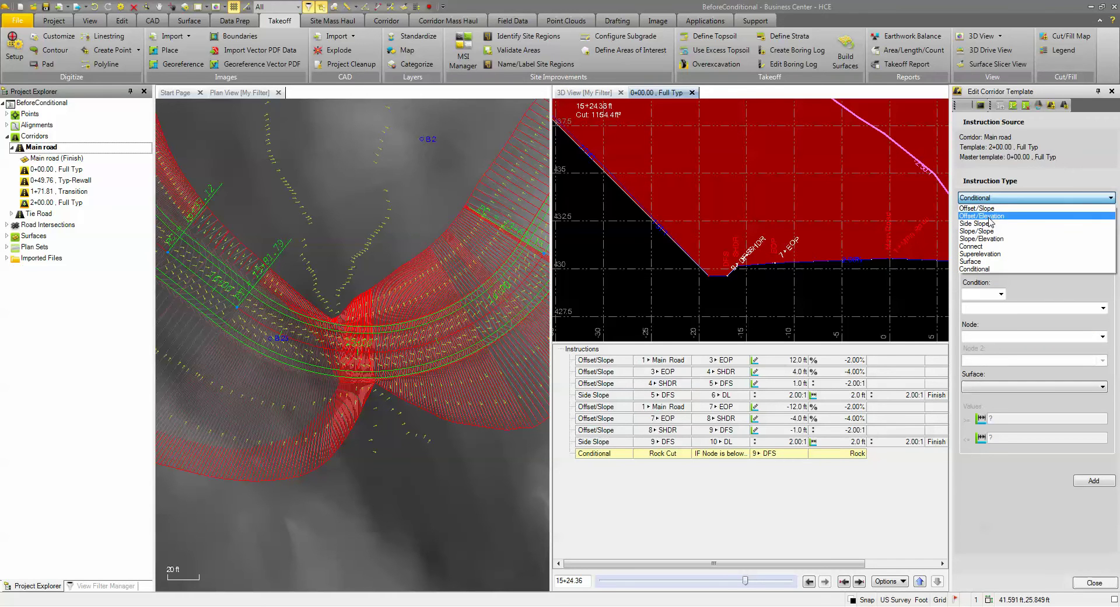
pyautogui.click(989, 224)
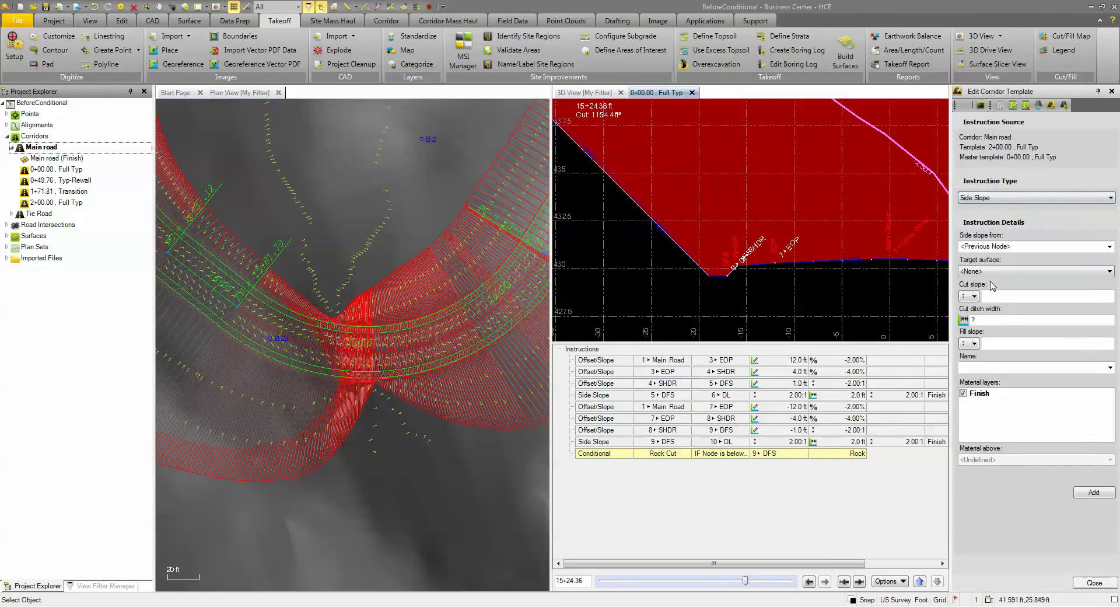
pyautogui.click(1110, 247)
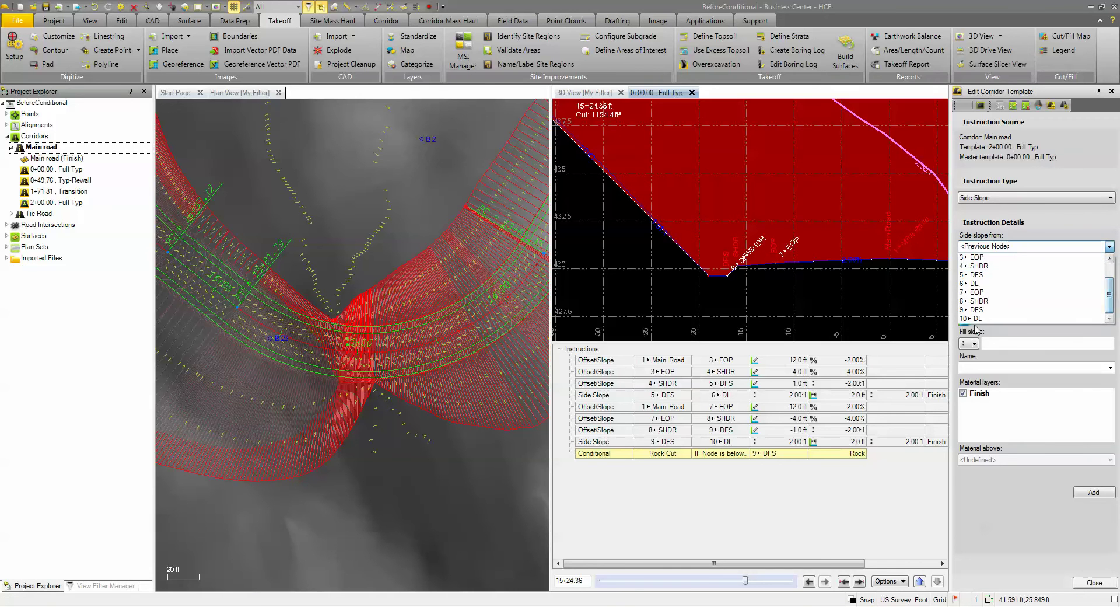
pyautogui.click(973, 310)
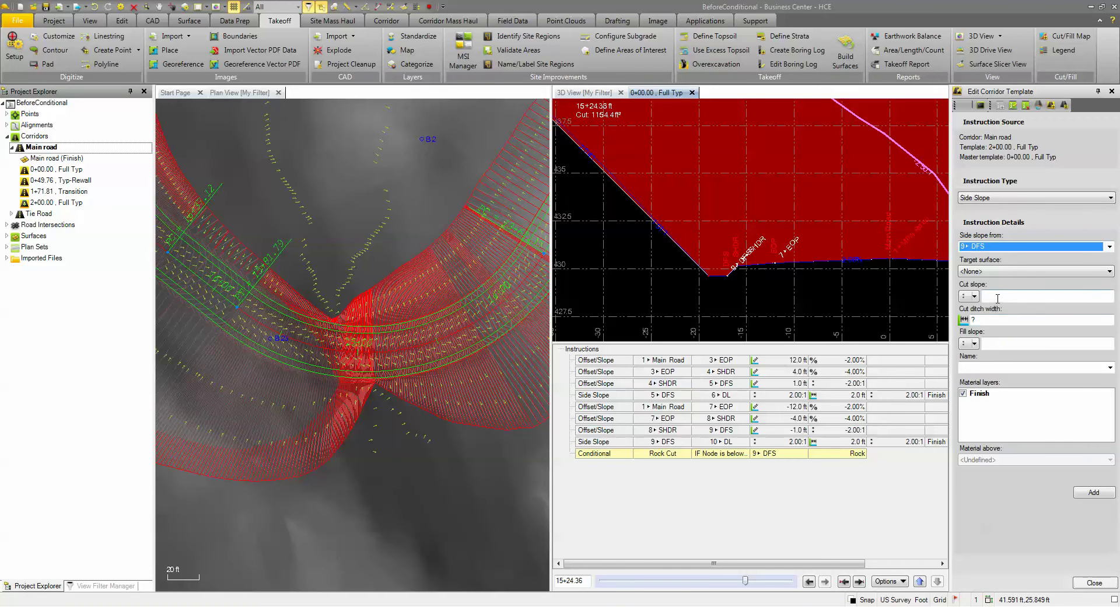
pyautogui.click(993, 272)
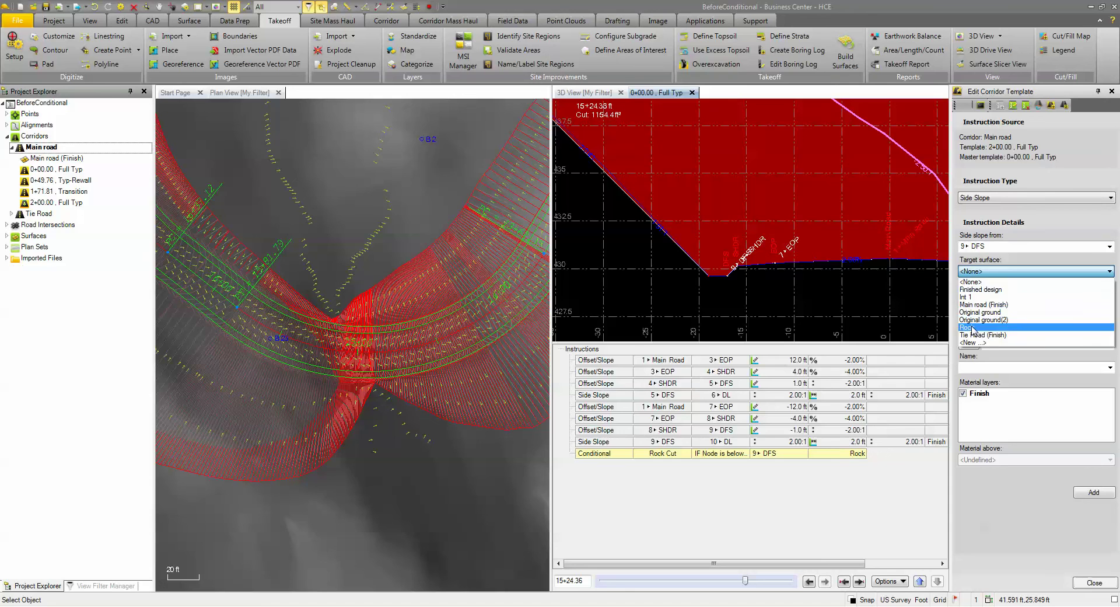
pyautogui.click(992, 327)
# - Give it a 1:1 cut, 2.0 ditch width, 2:1 fill, name it ROCK-DL, and add it
pyautogui.click(993, 296)
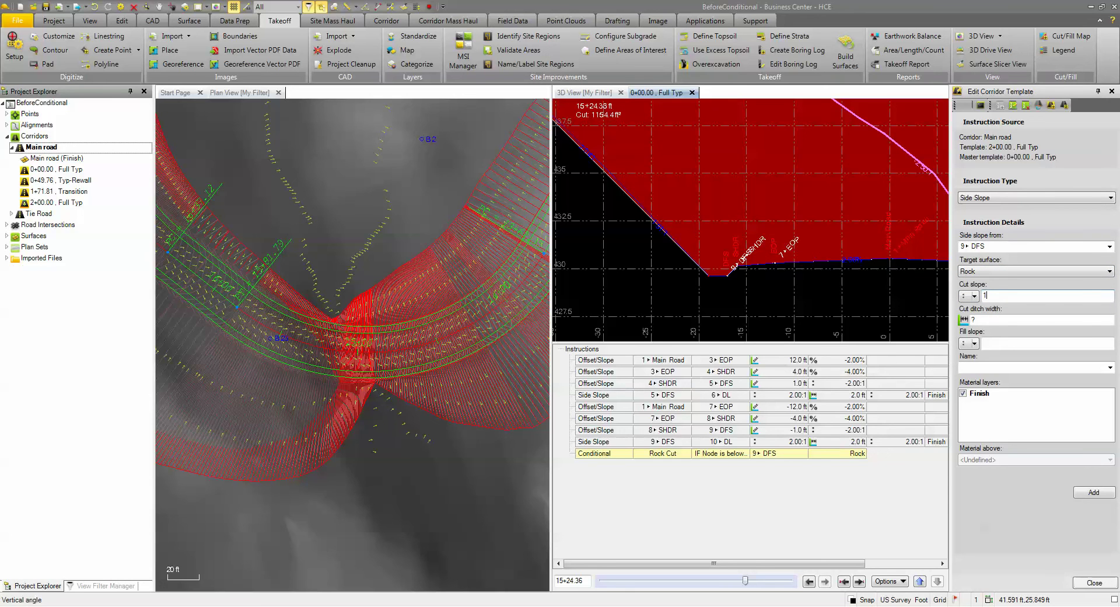
pyautogui.click(977, 320)
pyautogui.moveTo(976, 320); pyautogui.dragTo(958, 326)
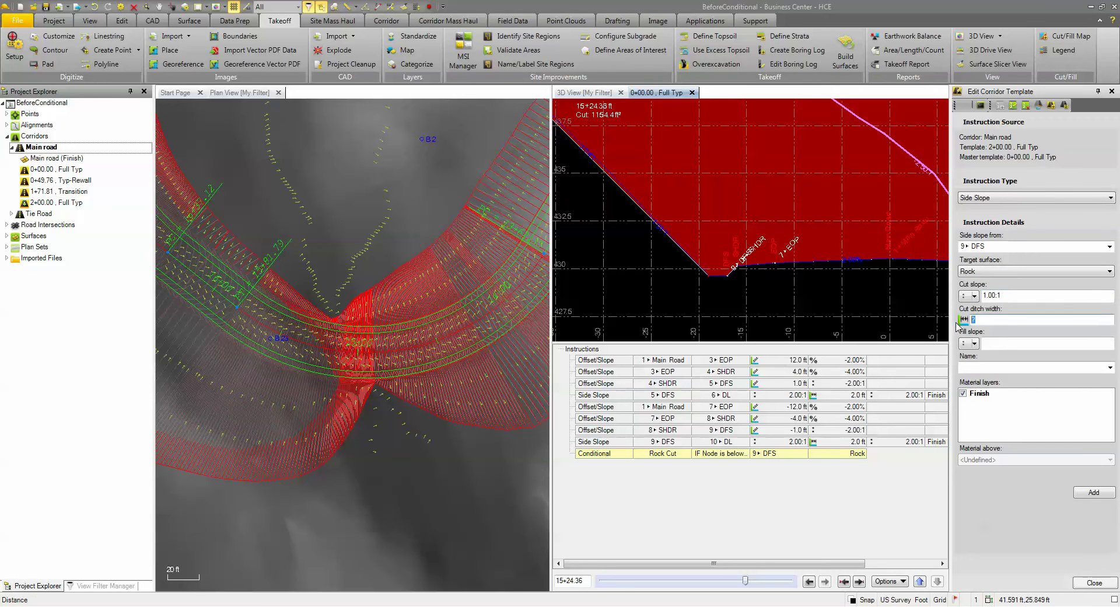
pyautogui.click(992, 343)
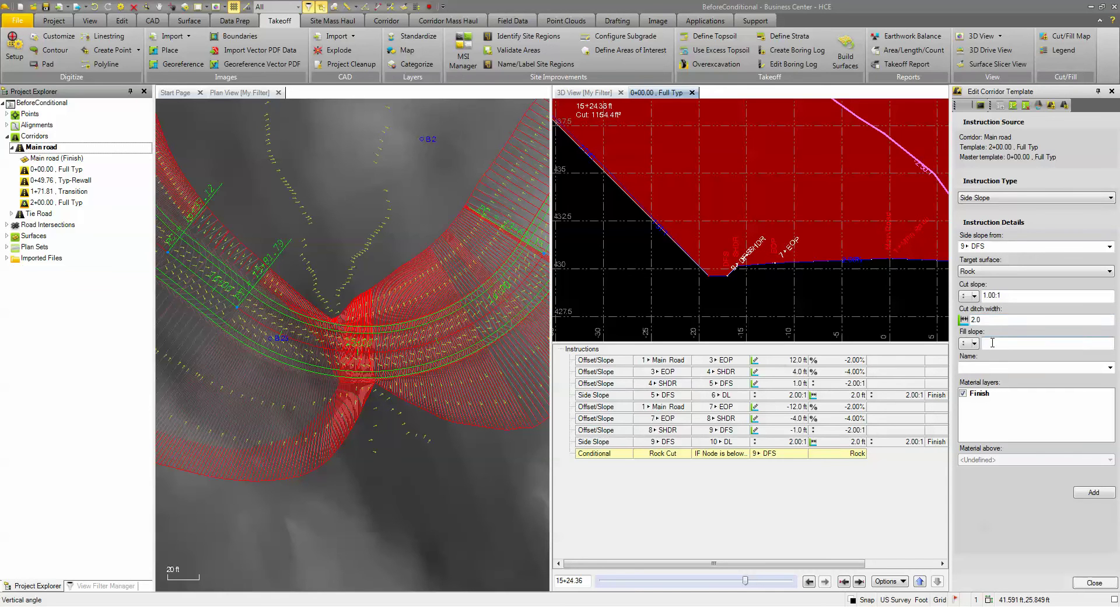
pyautogui.write('2')
pyautogui.click(983, 367)
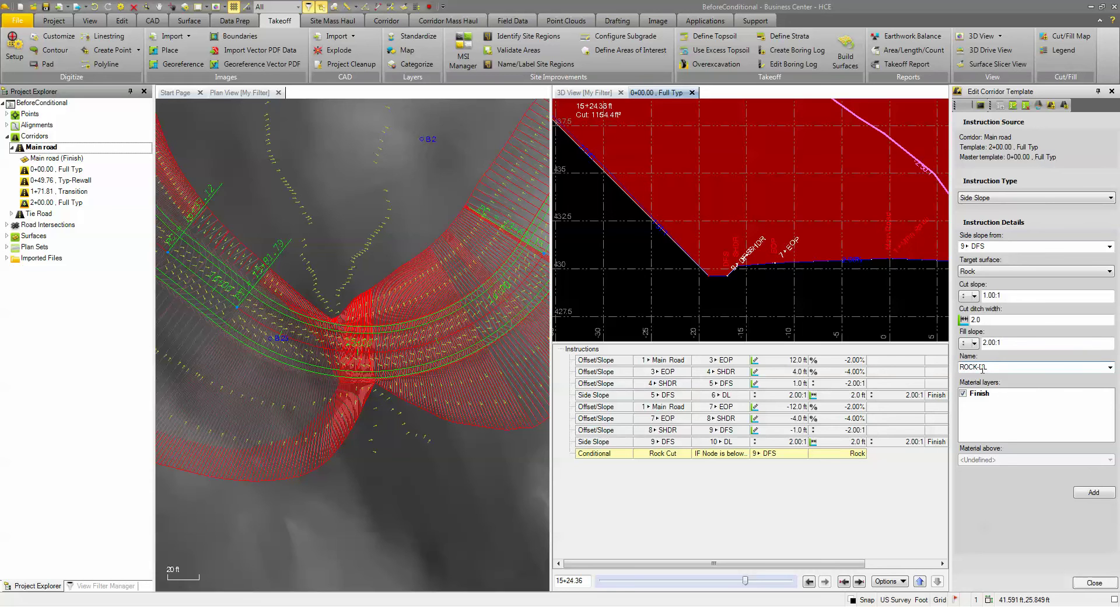
pyautogui.click(1092, 494)
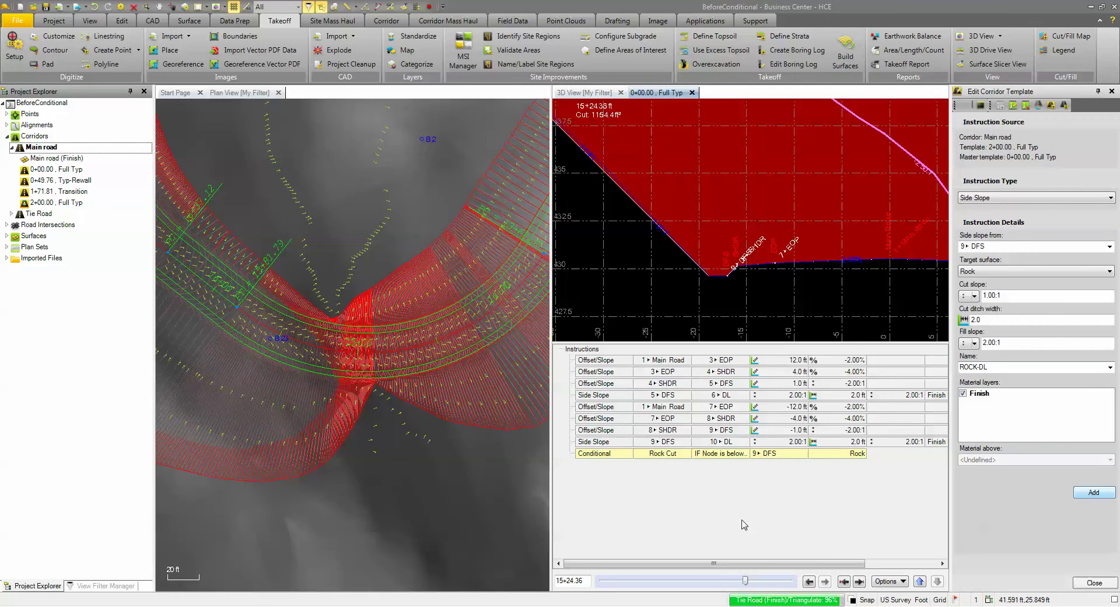
pyautogui.scroll(-3, 732, 283)
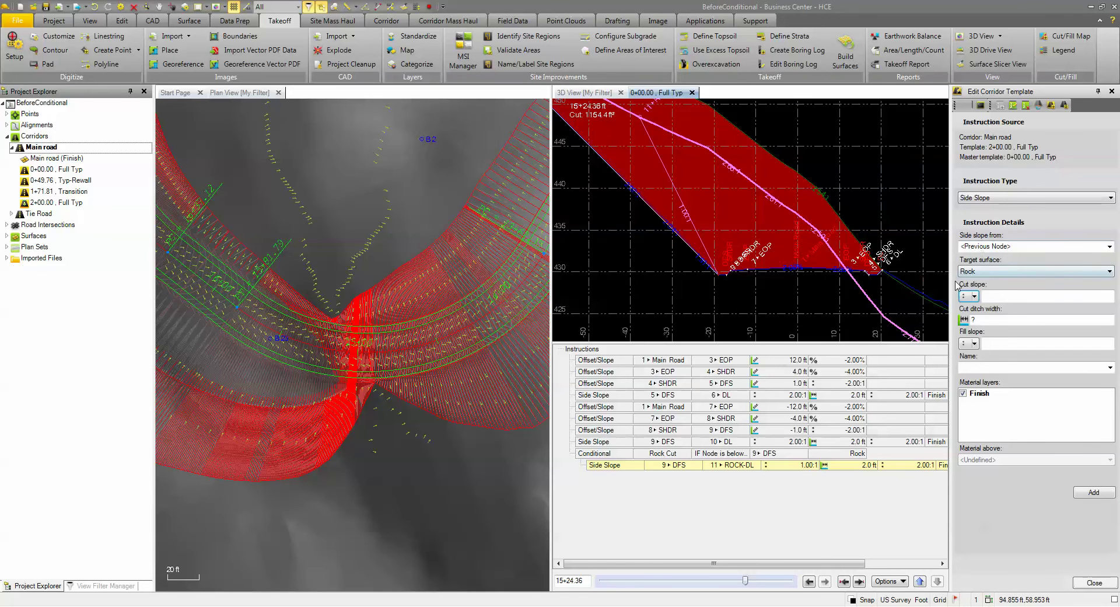
pyautogui.scroll(-2, 677, 257)
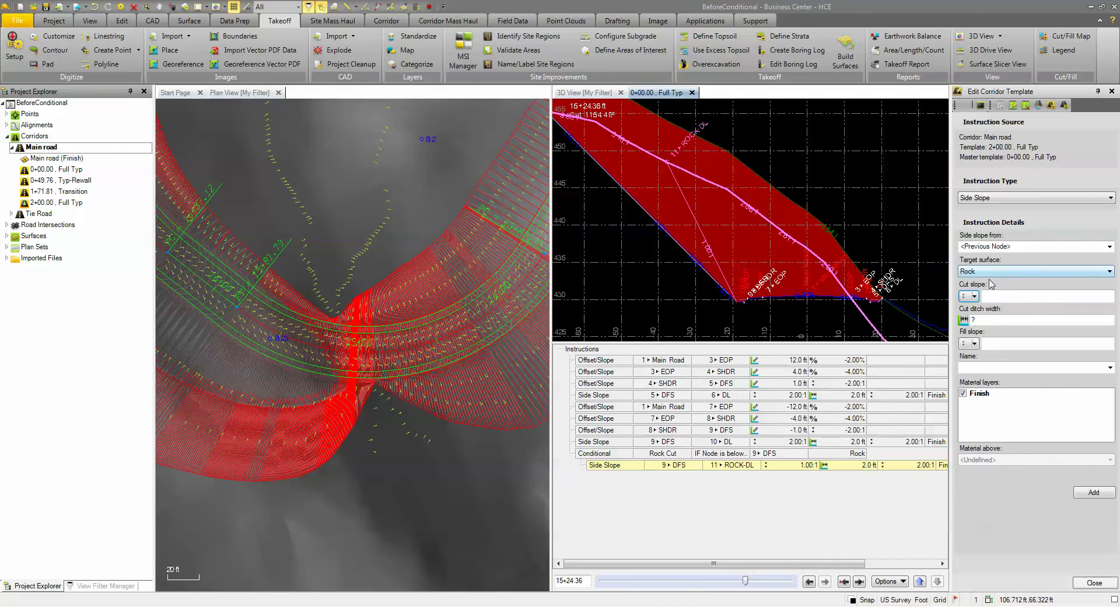
# - Create an Offset/Slope instruction from the ROCK-DL node with a -5.0 ft offset
pyautogui.click(996, 200)
pyautogui.click(993, 208)
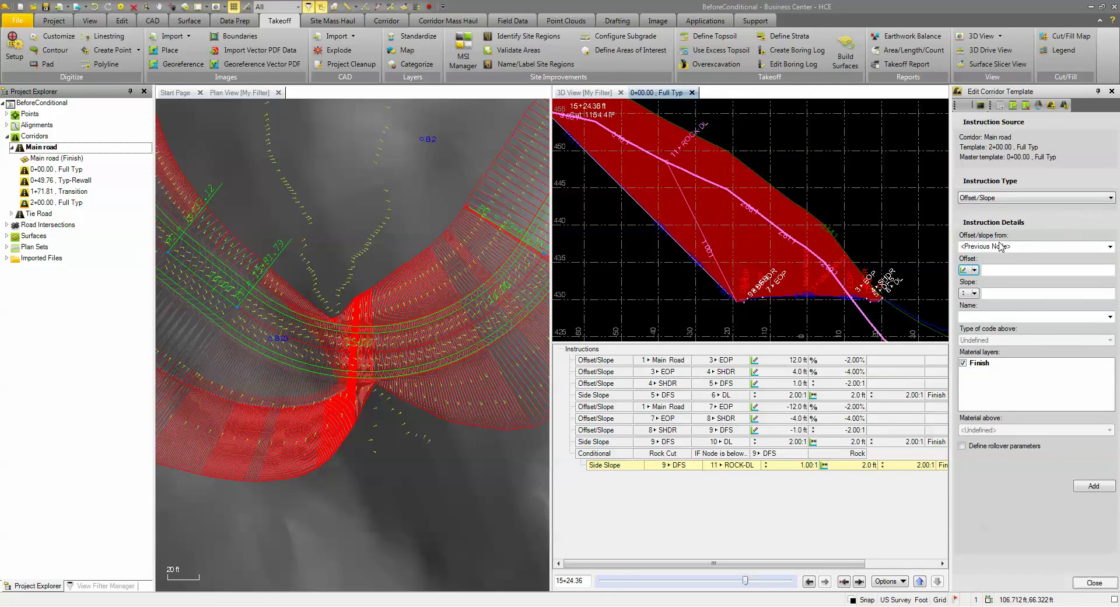
pyautogui.click(997, 248)
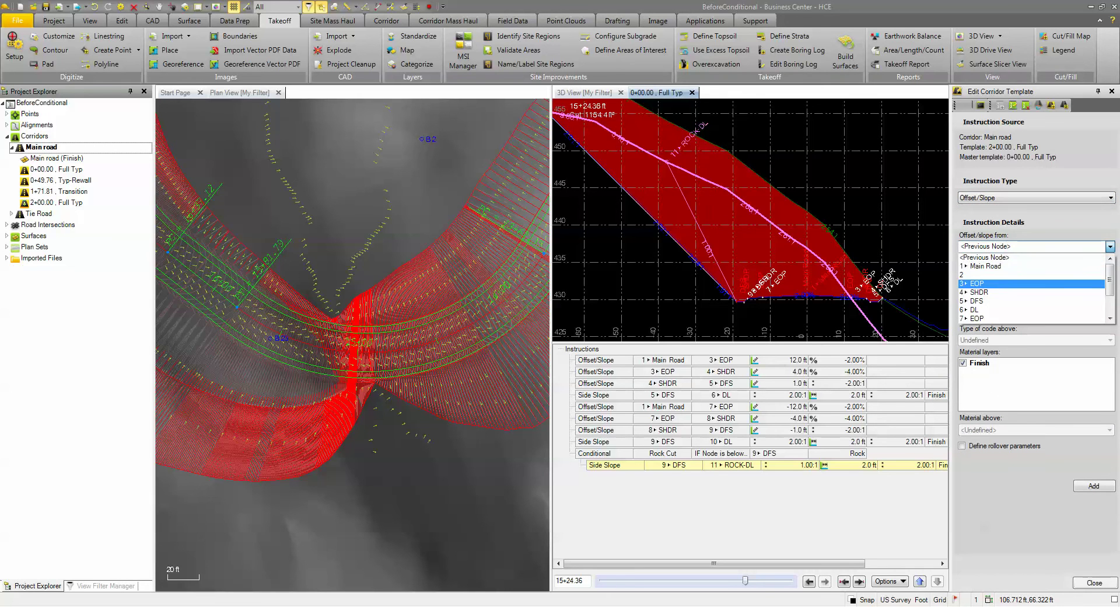
pyautogui.scroll(-2, 1032, 289)
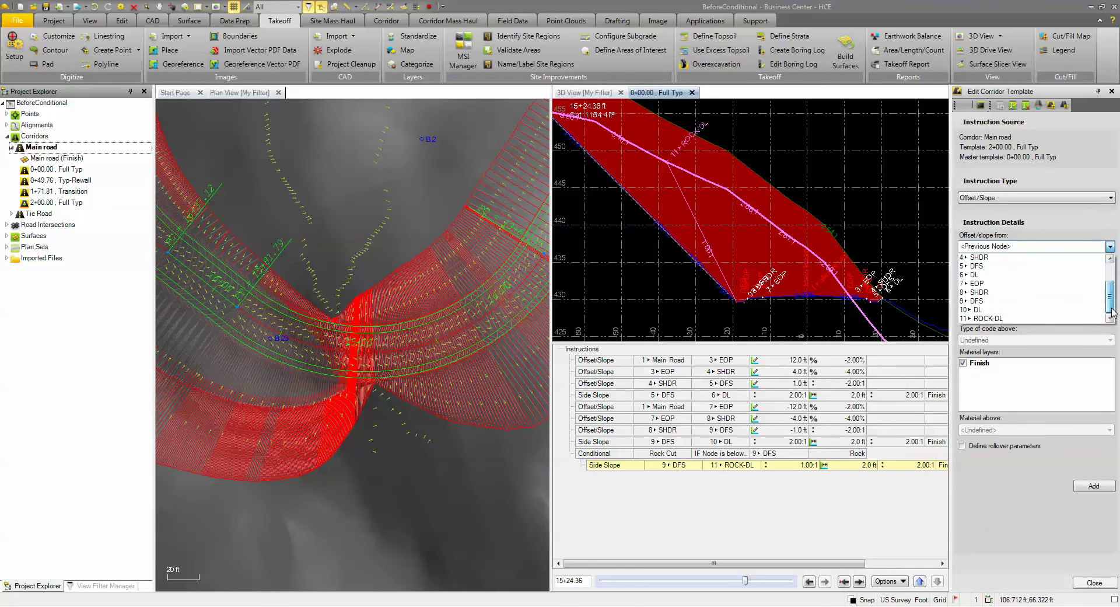
pyautogui.click(987, 319)
pyautogui.click(996, 269)
pyautogui.write('-5')
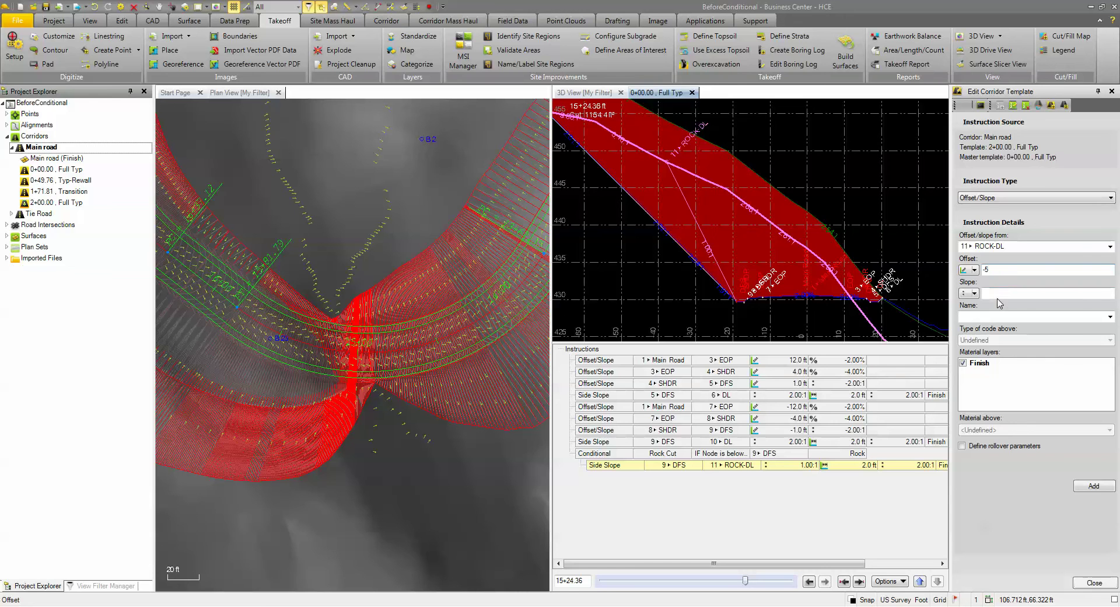
pyautogui.click(994, 294)
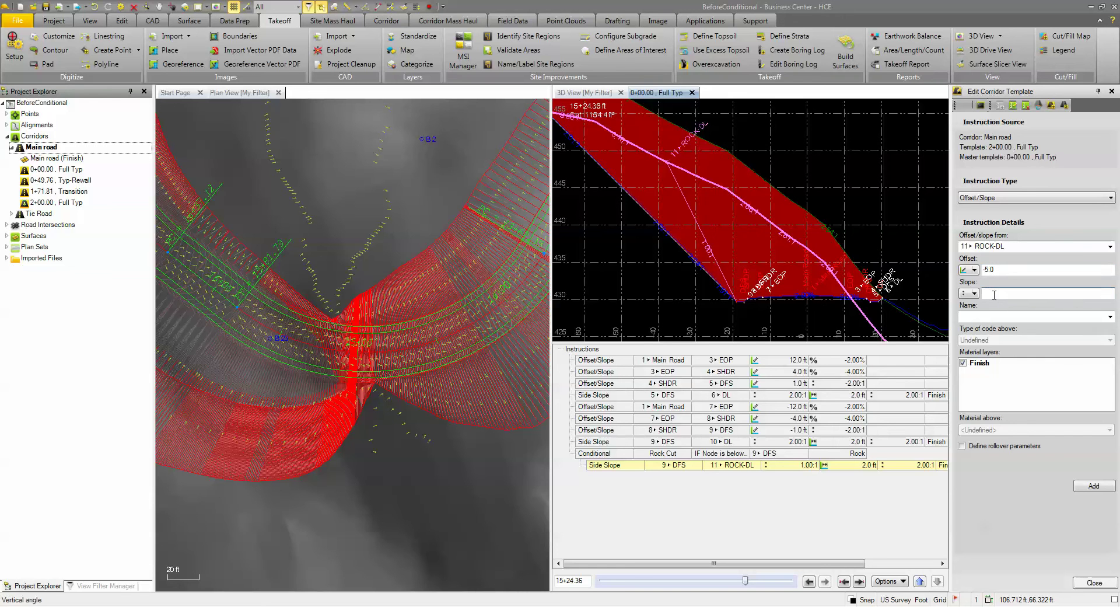
# - Set the bench slope to 1.00%, name the node BENCH, and add the instruction
pyautogui.click(974, 292)
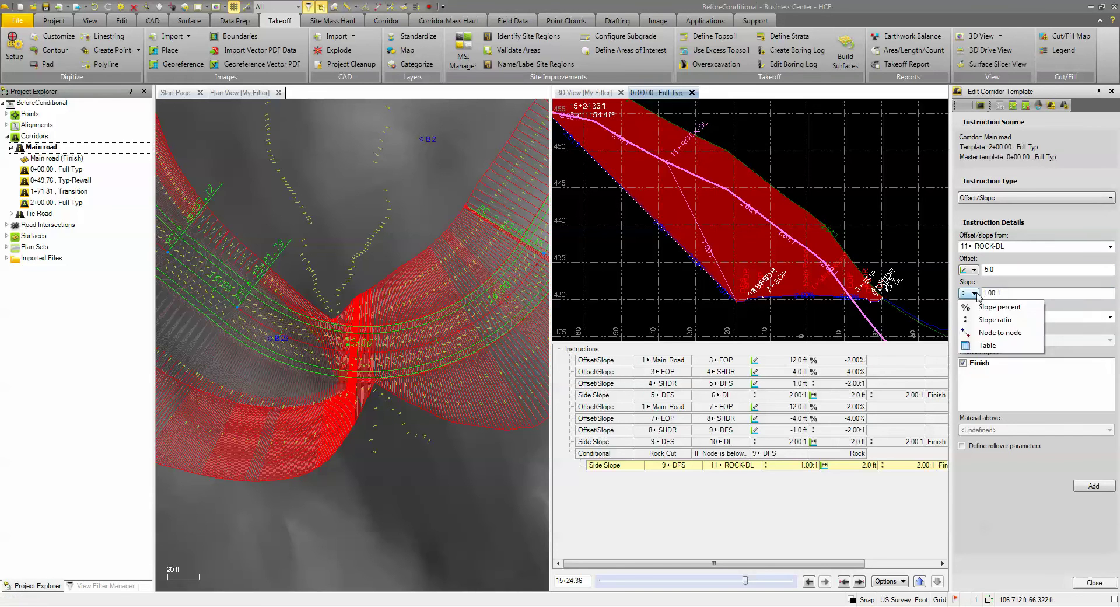
pyautogui.click(986, 308)
pyautogui.write('1')
pyautogui.click(977, 316)
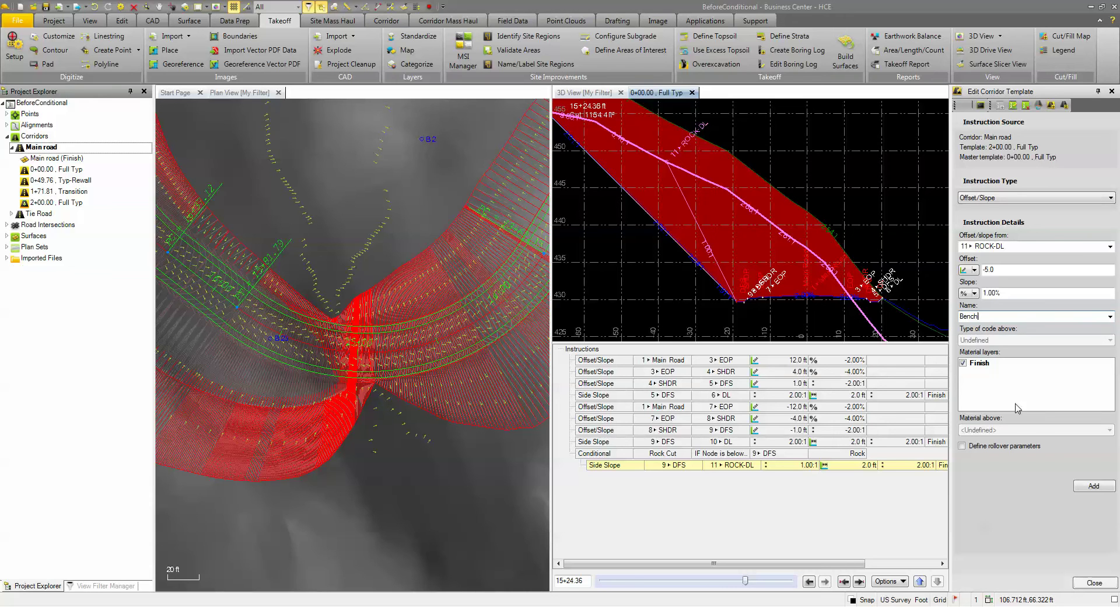
pyautogui.click(1084, 490)
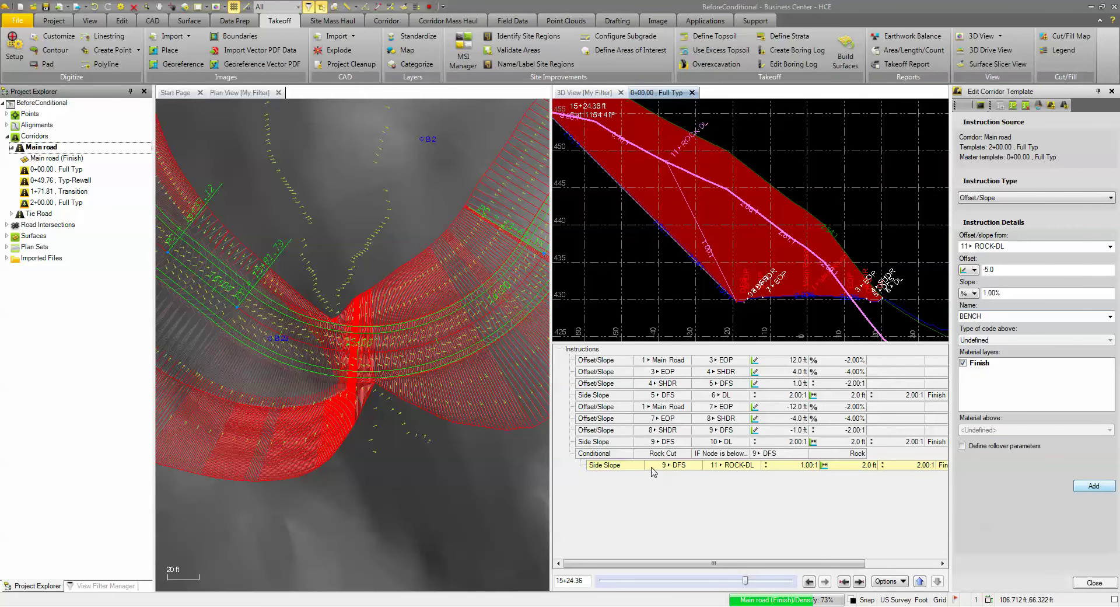
pyautogui.press('Return')
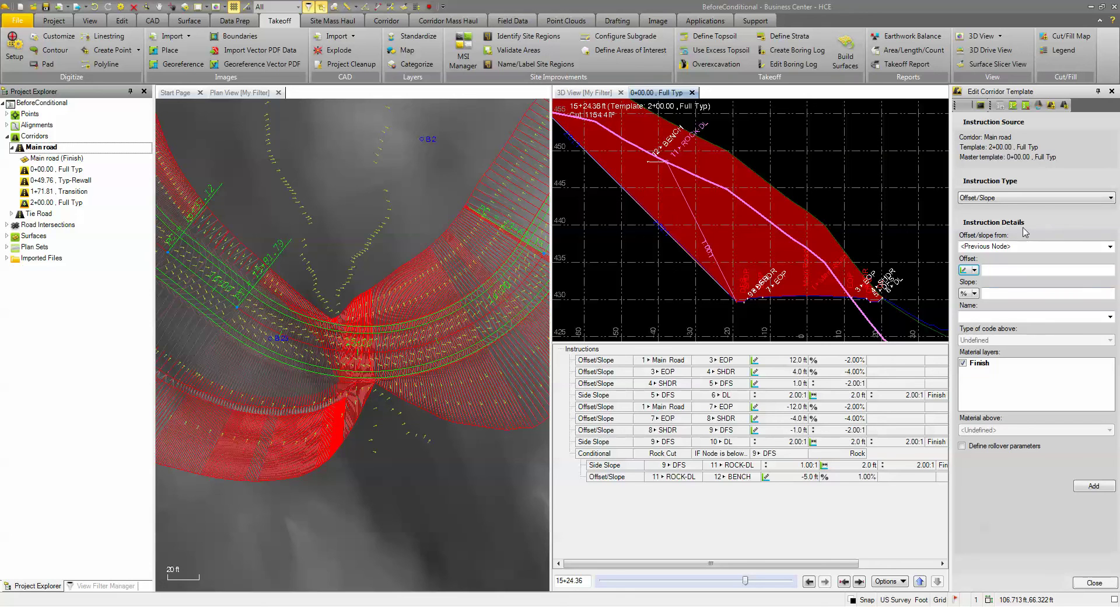
# - Set up a Side Slope instruction starting from the 12 BENCH node
pyautogui.click(993, 198)
pyautogui.click(986, 223)
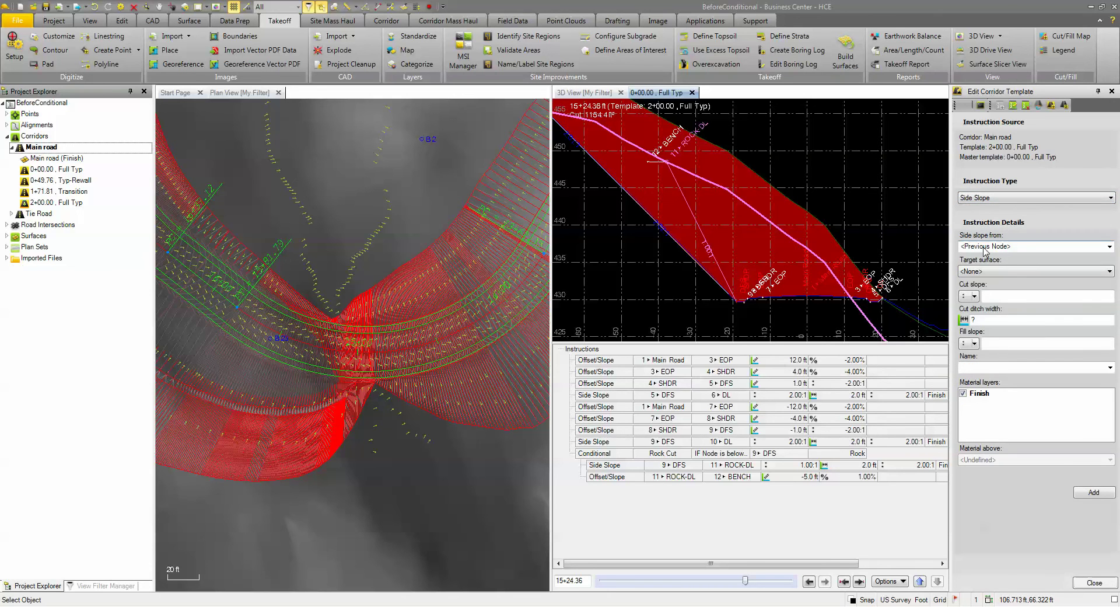
pyautogui.click(986, 246)
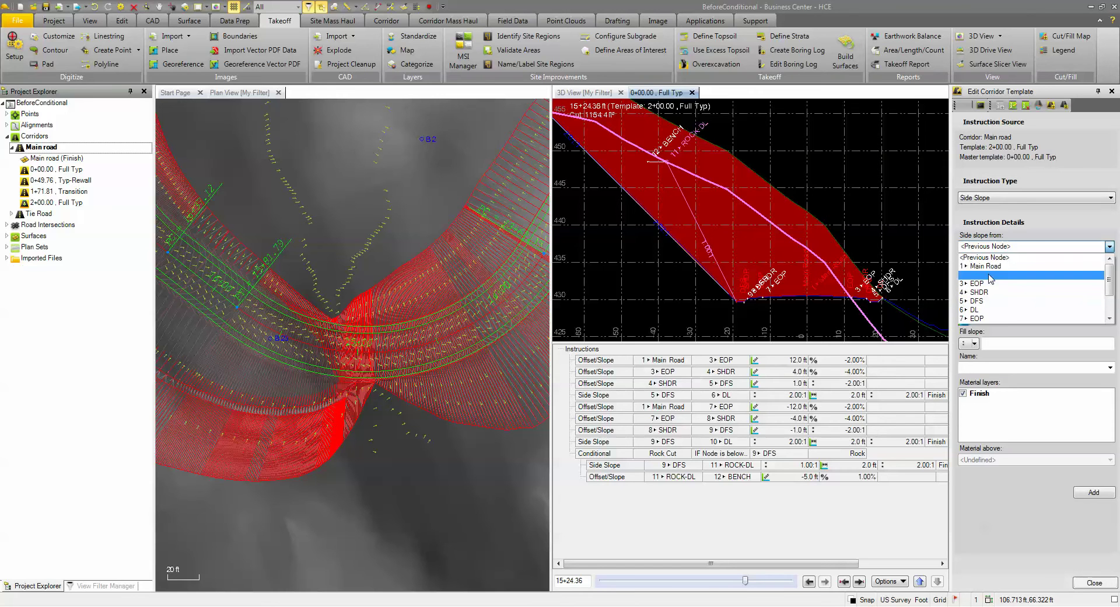
pyautogui.moveTo(1109, 279); pyautogui.dragTo(1108, 299)
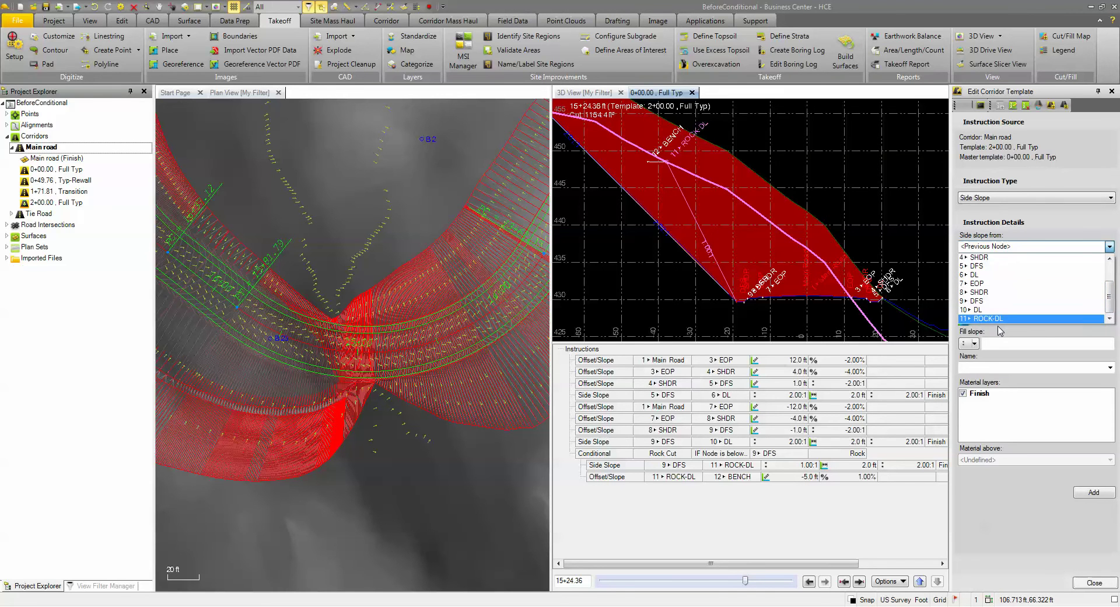
pyautogui.click(1038, 246)
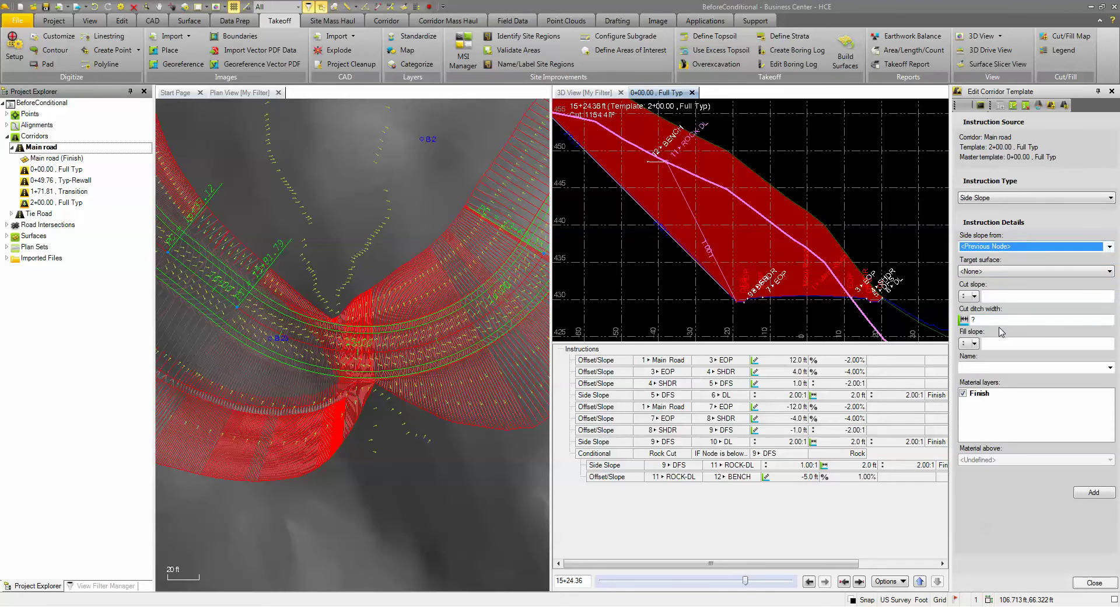
pyautogui.click(1110, 246)
pyautogui.click(1020, 198)
pyautogui.click(1020, 199)
pyautogui.click(974, 225)
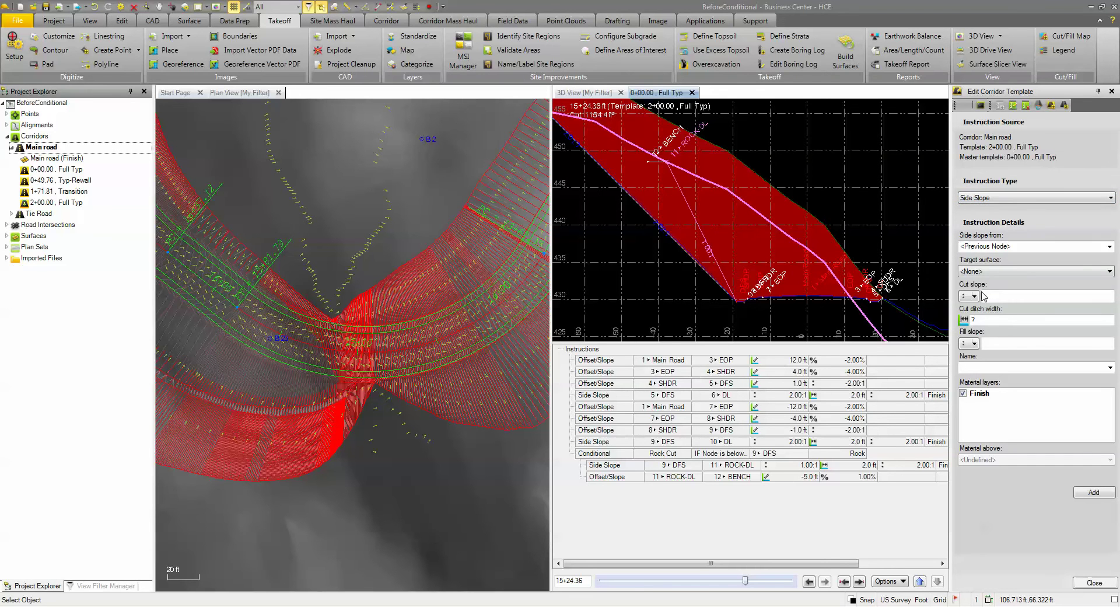
pyautogui.click(621, 478)
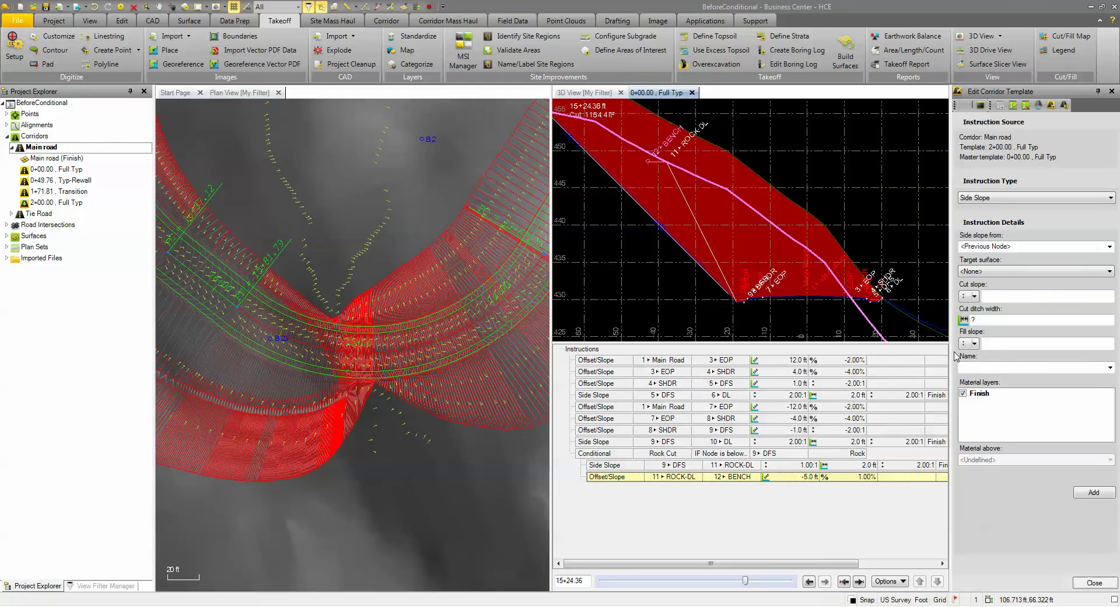
pyautogui.click(1031, 245)
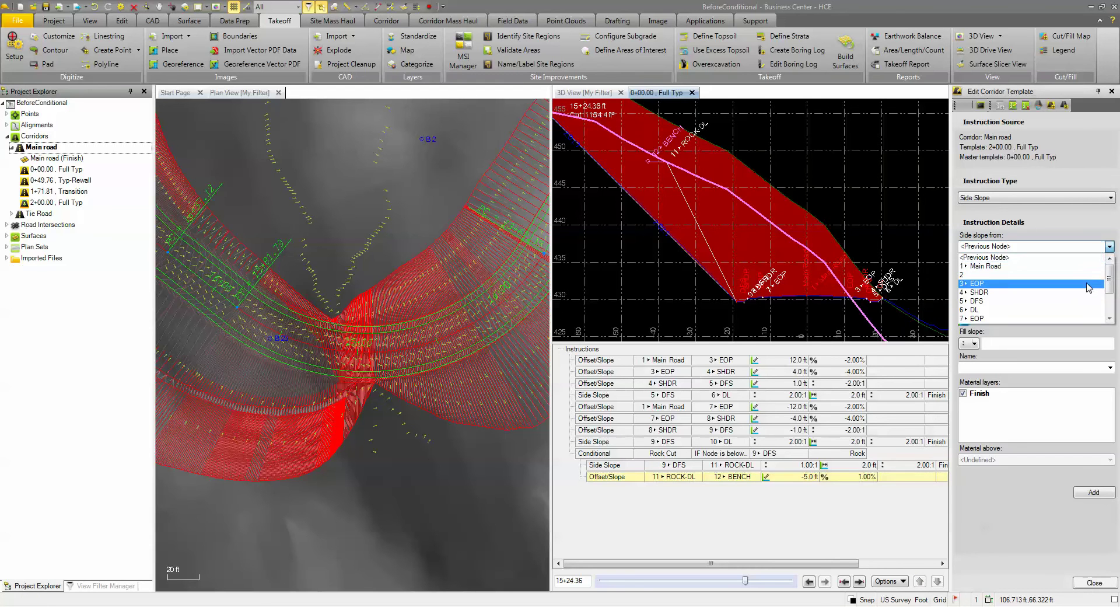
pyautogui.moveTo(1108, 265); pyautogui.dragTo(1110, 315)
pyautogui.click(989, 318)
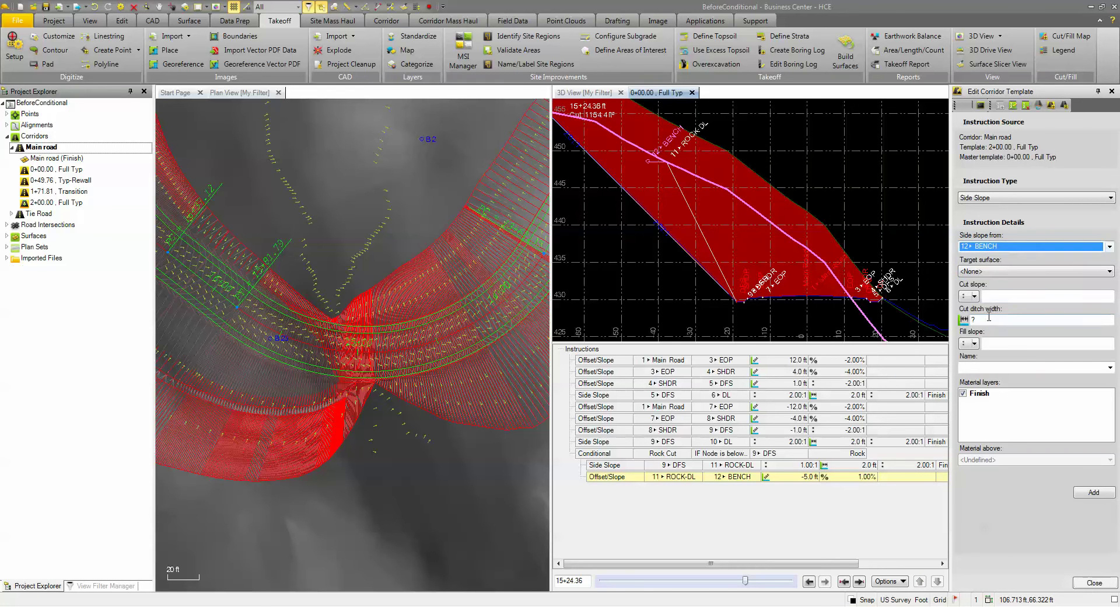
# - Daylight it to Original ground with 2:1 cut, 0 ditch, 2:1 fill as DL-OG, and add it
pyautogui.click(996, 271)
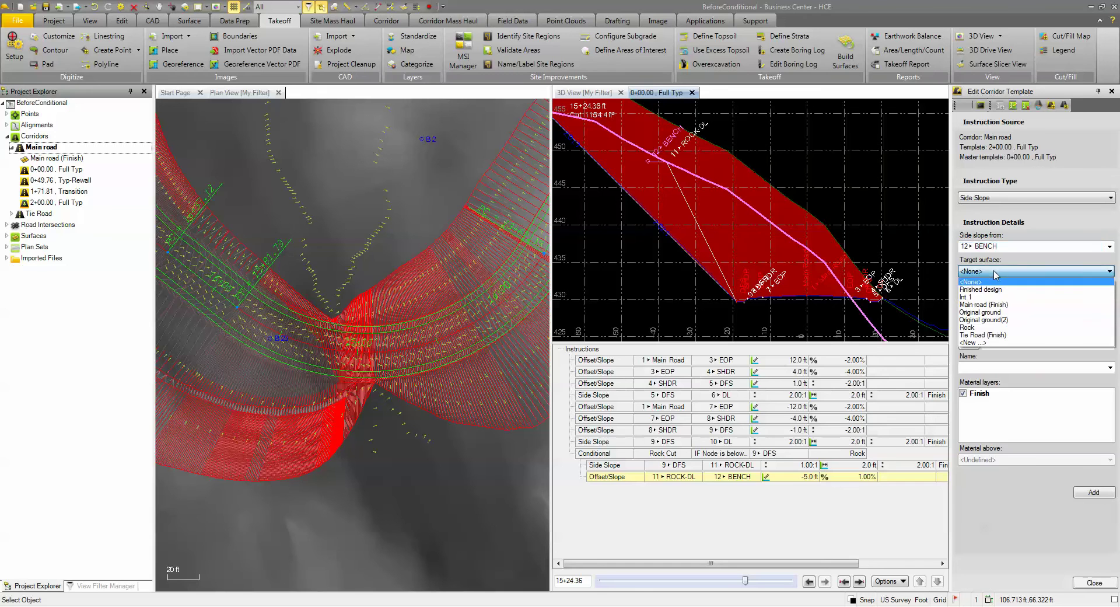
pyautogui.click(989, 312)
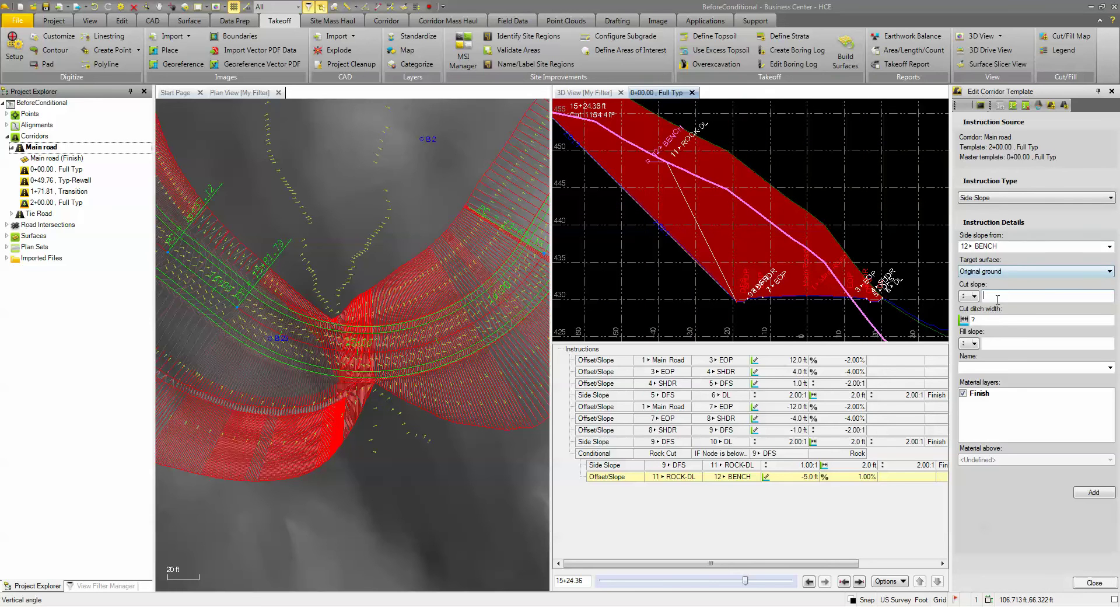
pyautogui.press('Tab')
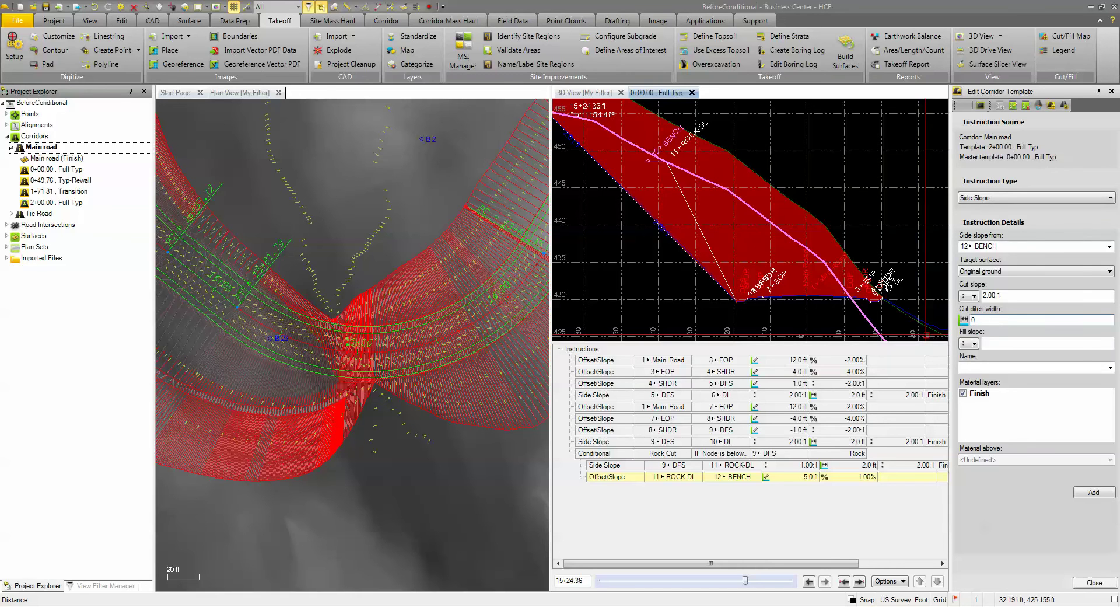
pyautogui.click(996, 344)
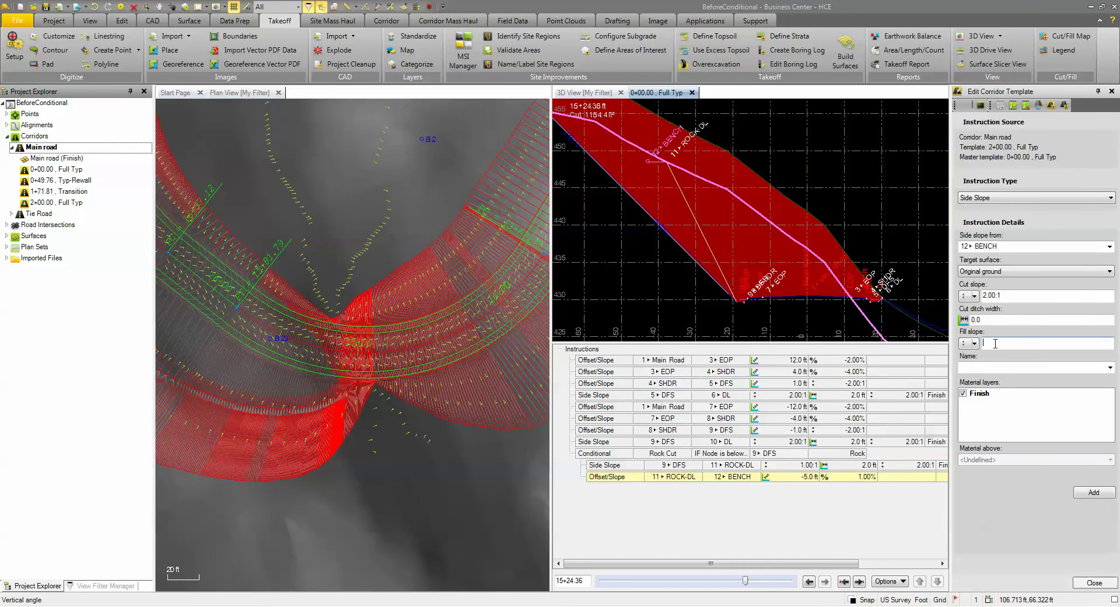
pyautogui.write('2')
pyautogui.click(988, 370)
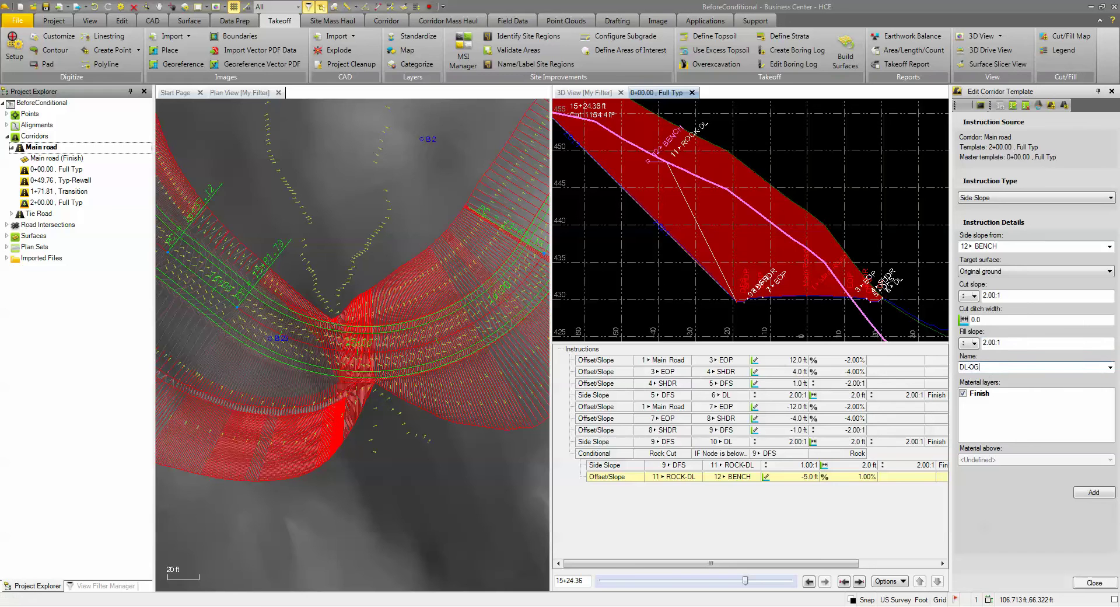
pyautogui.click(1094, 494)
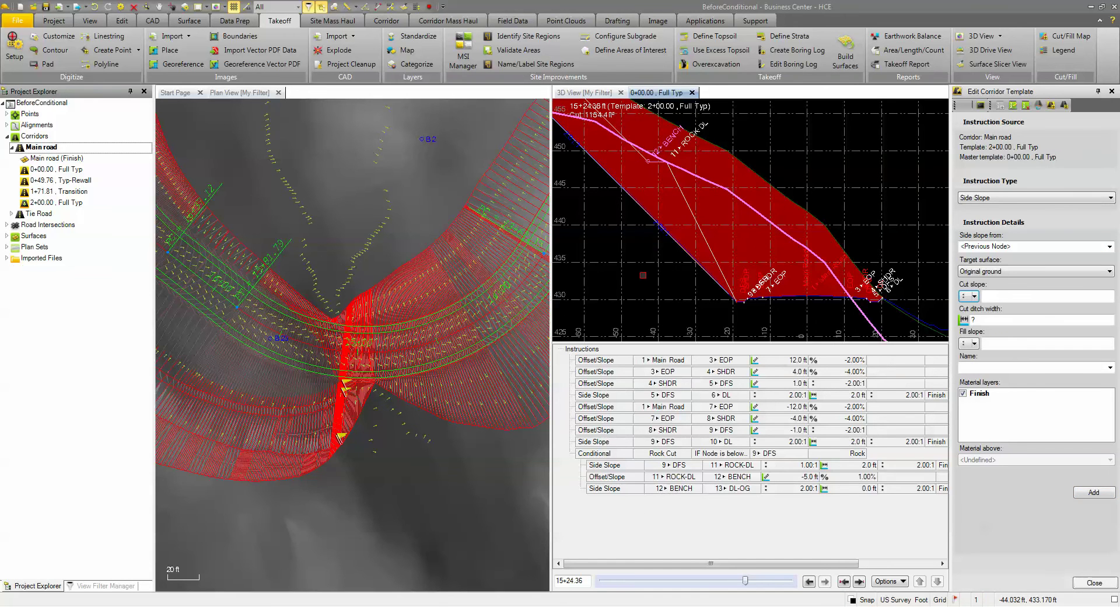
pyautogui.scroll(-4, 648, 303)
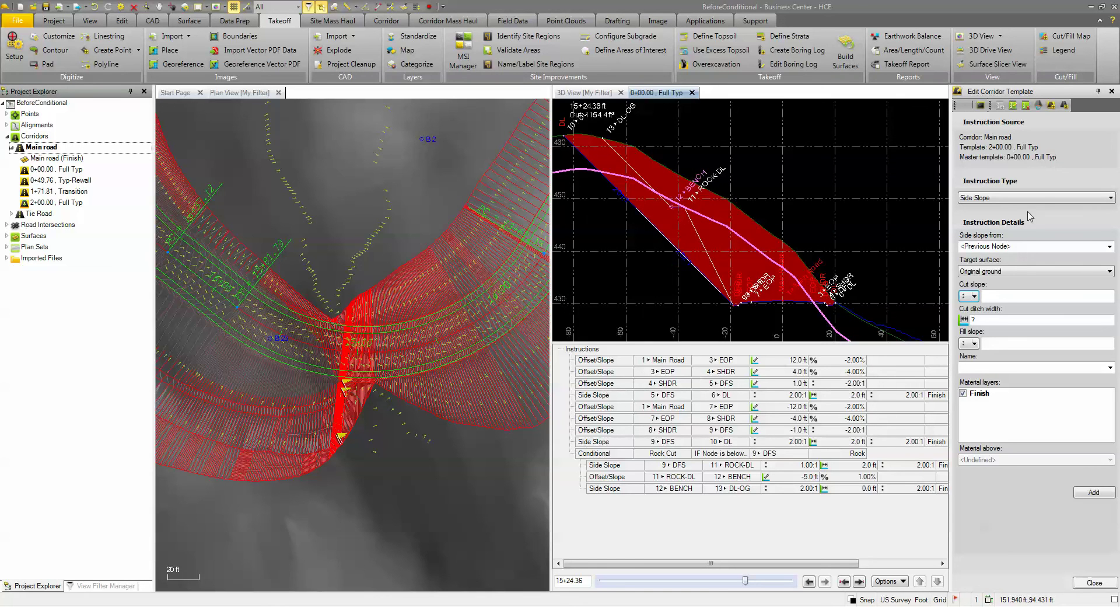
# - Add the 'Node Above Rock' ELSE conditional, then insert a side slope instruction after it
pyautogui.click(992, 204)
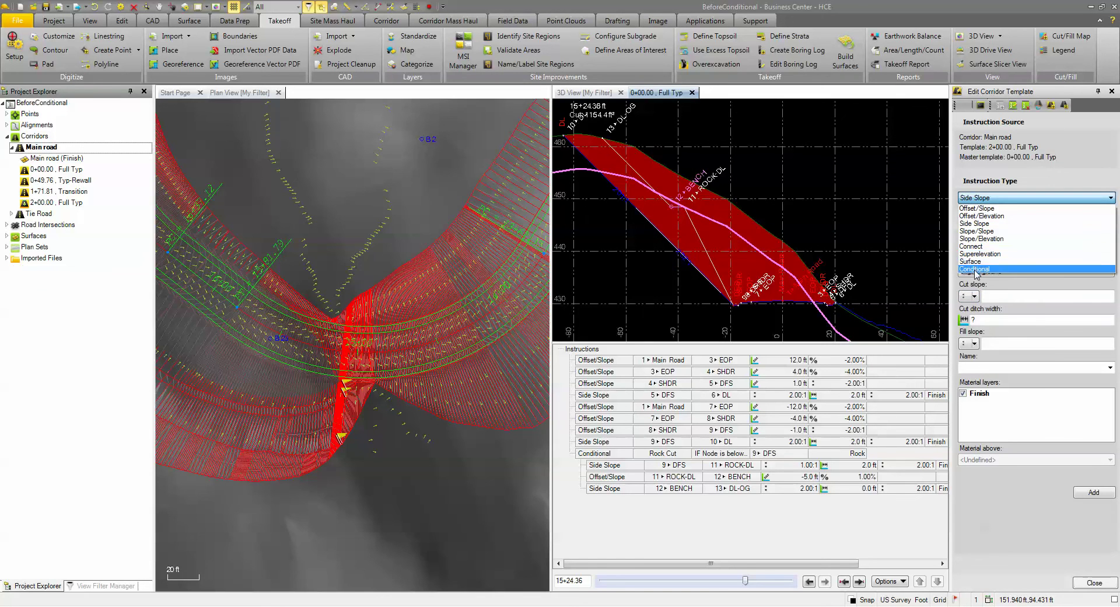
pyautogui.click(974, 270)
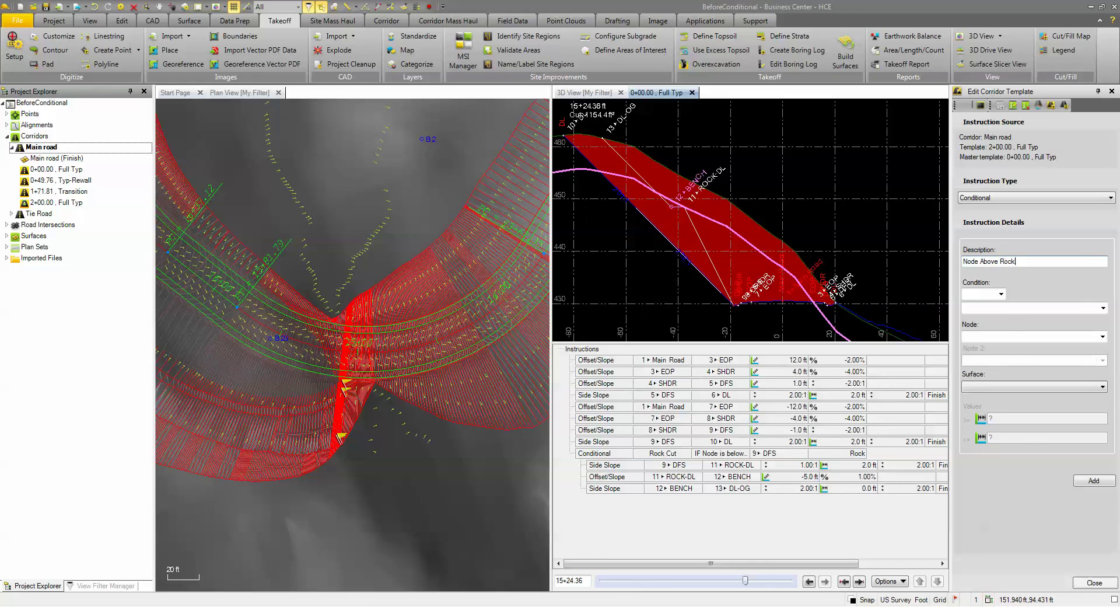
pyautogui.click(1001, 294)
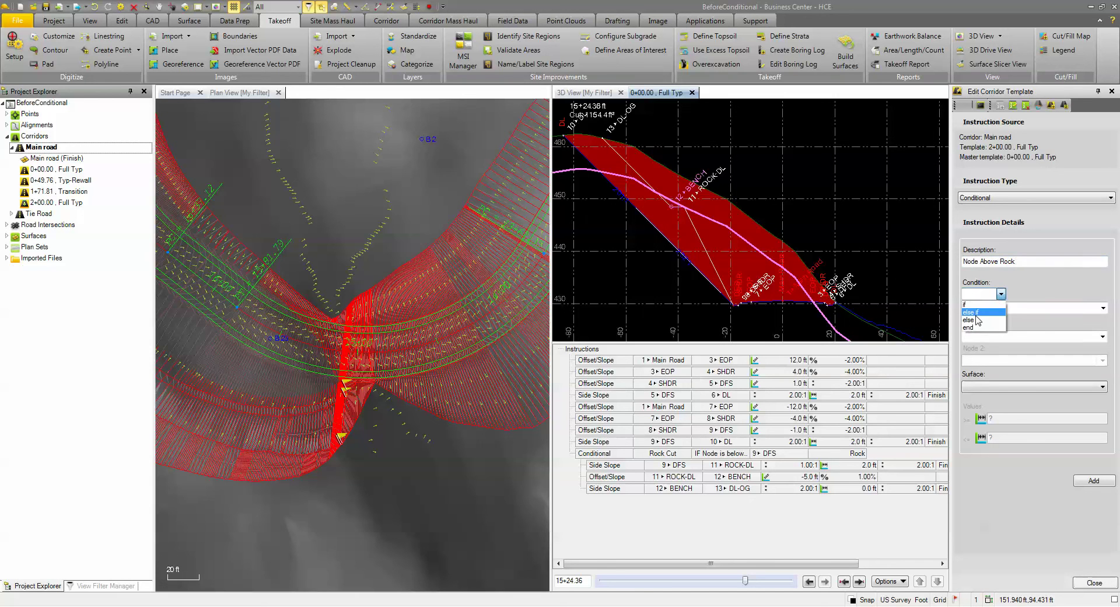
pyautogui.click(978, 325)
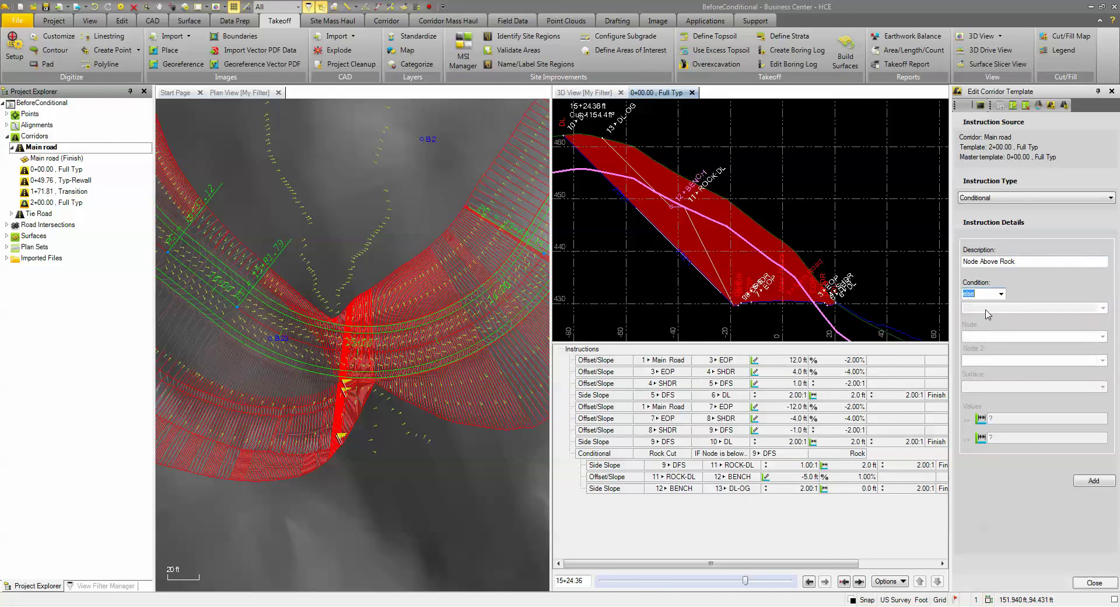
pyautogui.click(1093, 480)
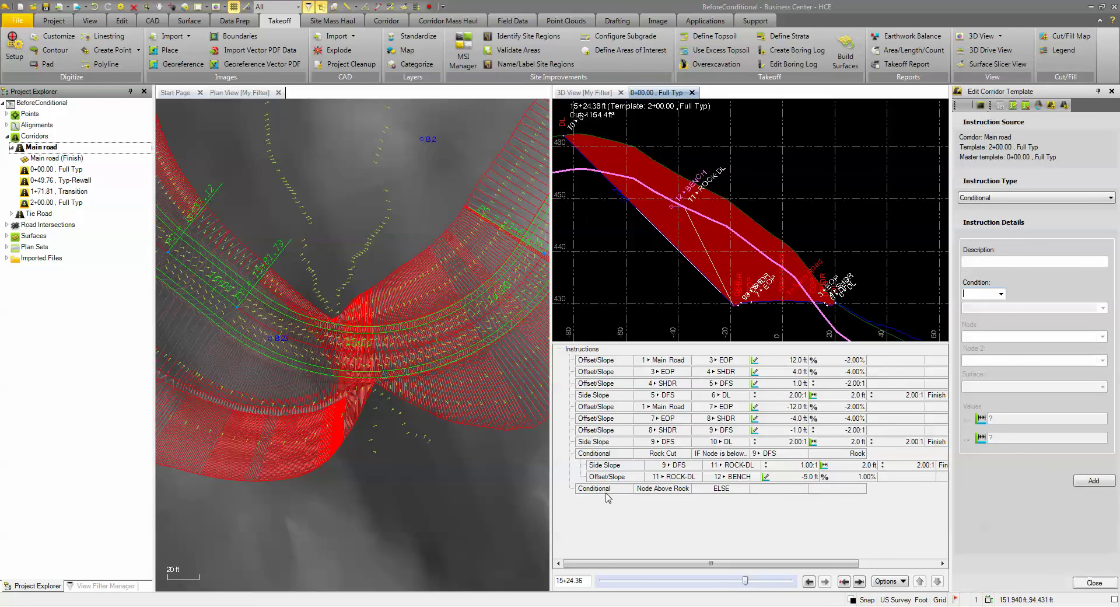
pyautogui.click(598, 491)
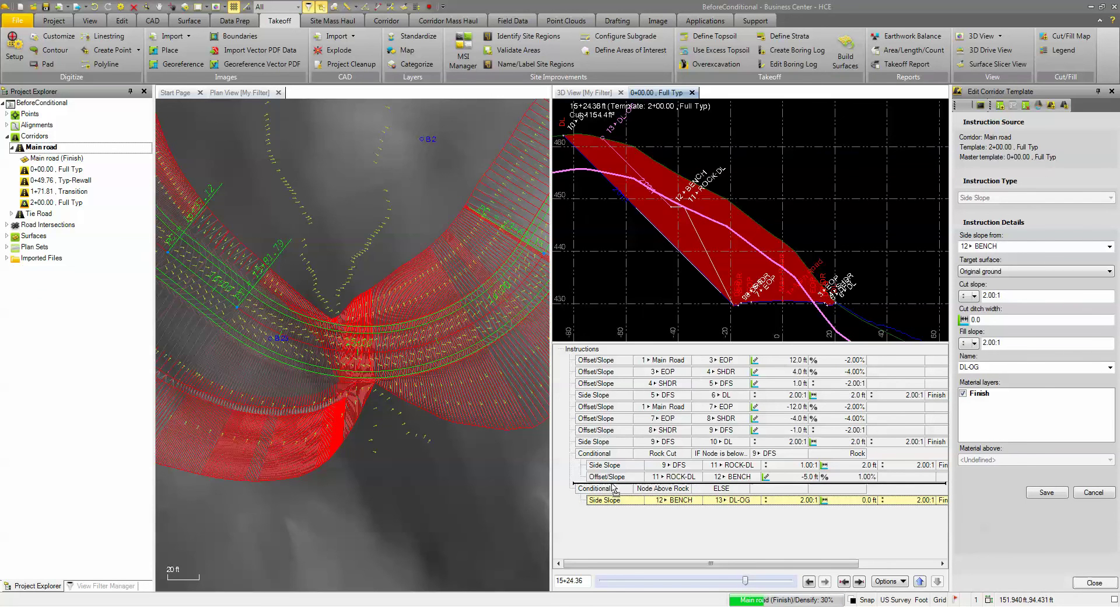
# - Move the BENCH side slope into Rock Cut and the DFS-to-DL slope under ELSE, checking station 3+91.07
pyautogui.moveTo(617, 482); pyautogui.dragTo(618, 484)
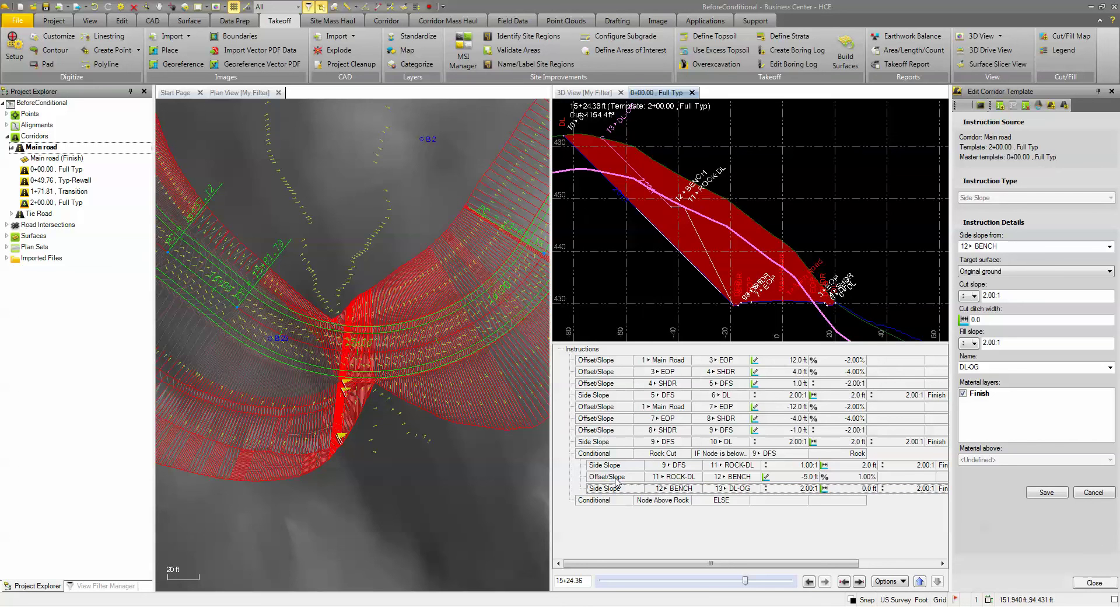
pyautogui.click(605, 442)
pyautogui.moveTo(602, 445); pyautogui.dragTo(645, 504)
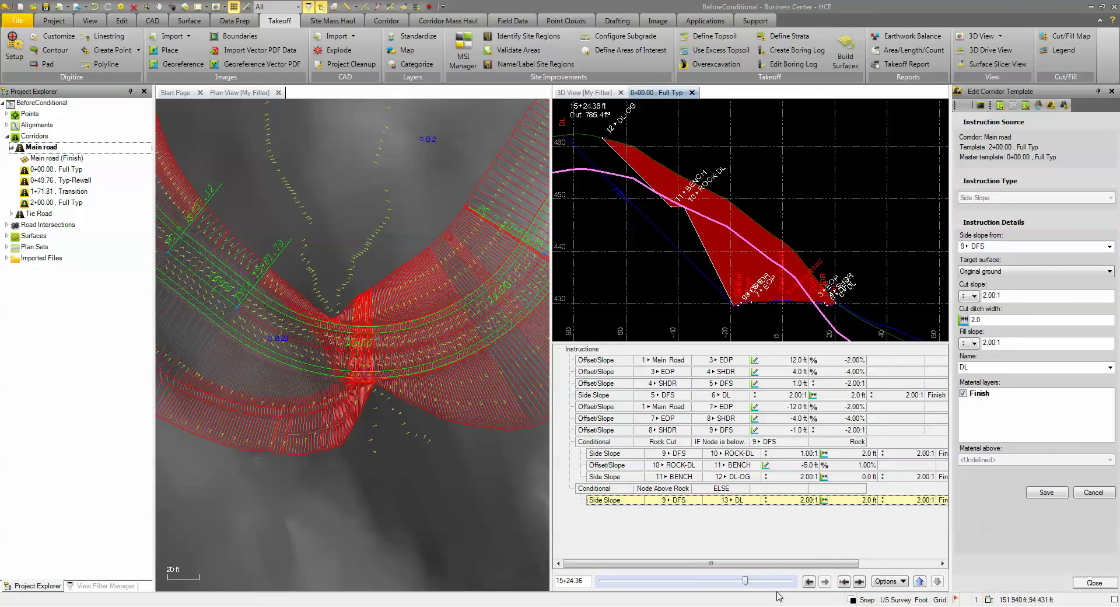
pyautogui.moveTo(747, 581); pyautogui.dragTo(639, 581)
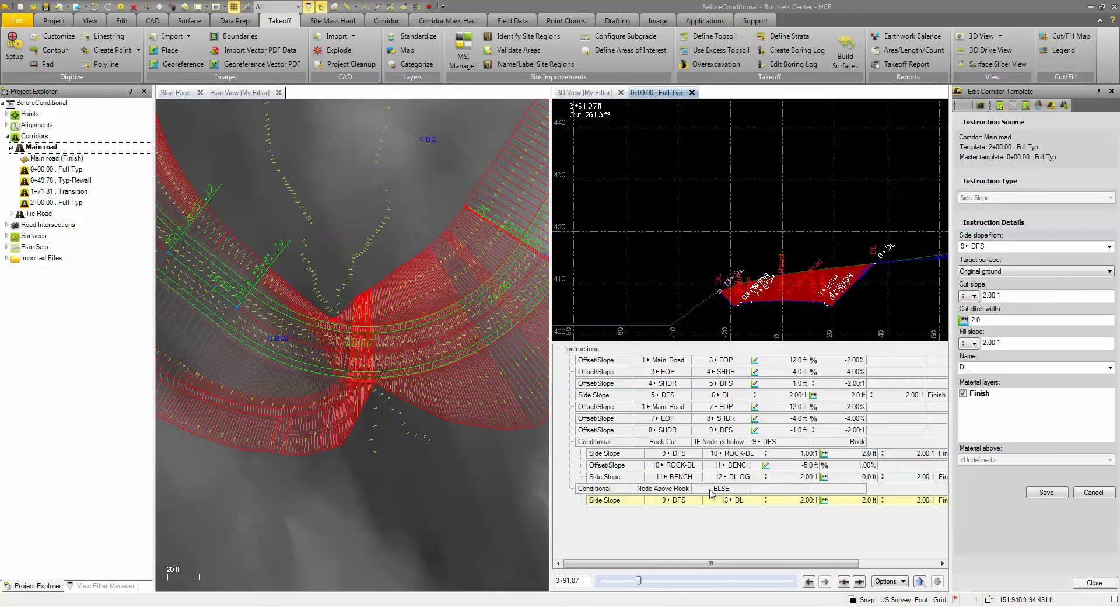
# - Step through the cross-sections to station 14+50.54, then jump to station 15+00.00
pyautogui.moveTo(639, 581); pyautogui.dragTo(743, 594)
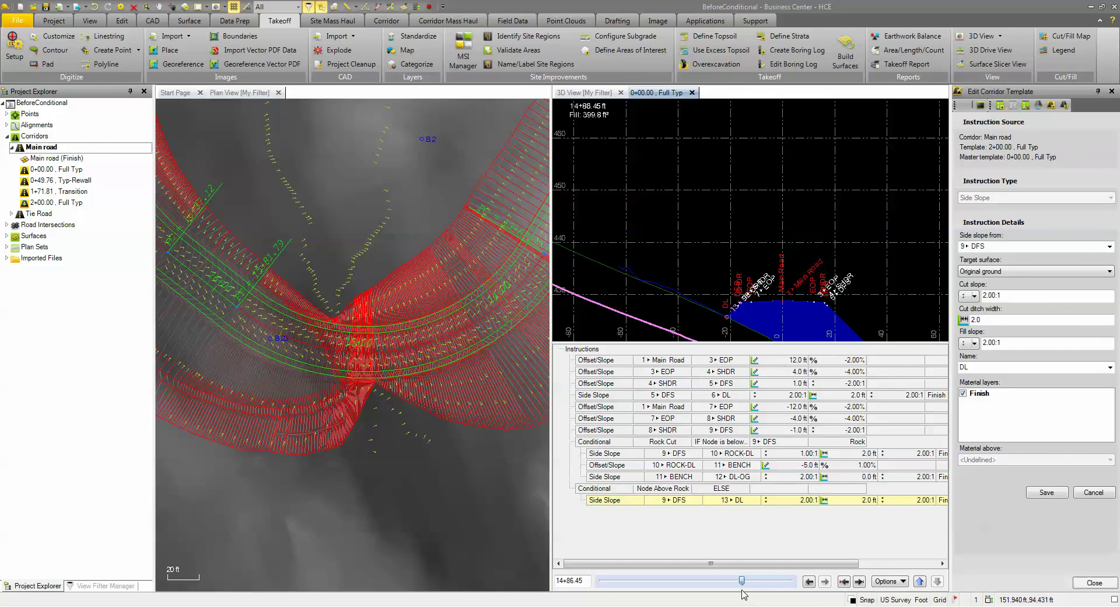
pyautogui.moveTo(743, 594); pyautogui.dragTo(652, 589)
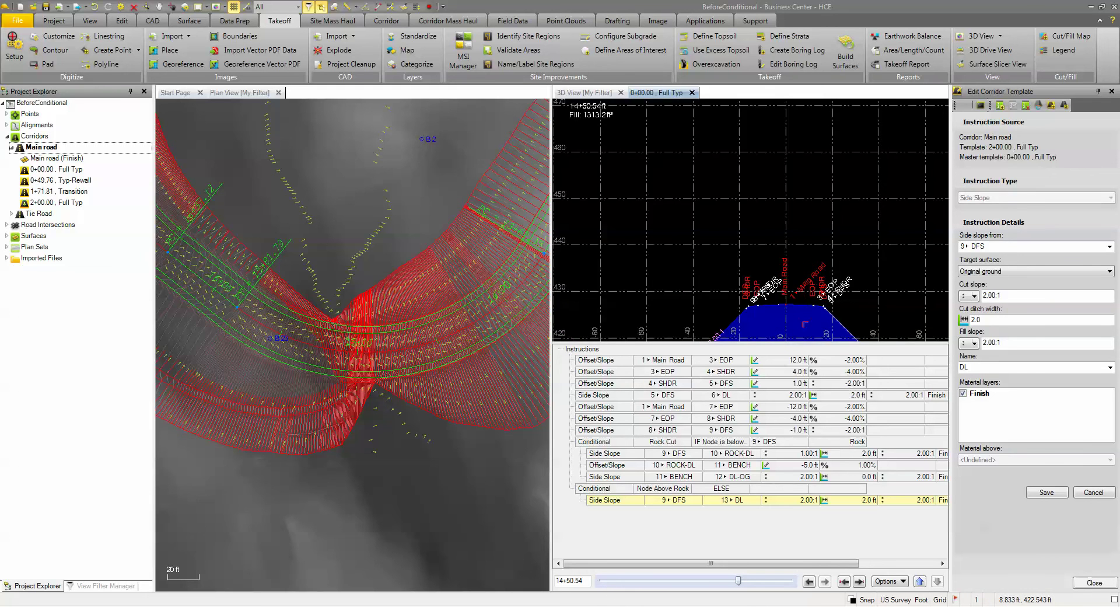
pyautogui.click(586, 581)
pyautogui.write('1500')
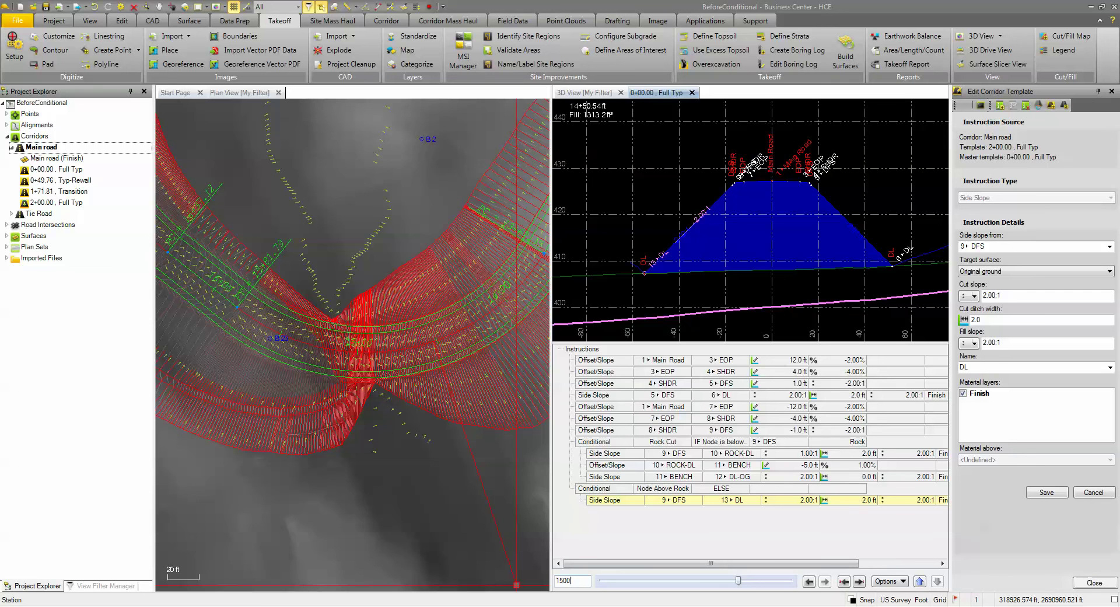
pyautogui.press('Return')
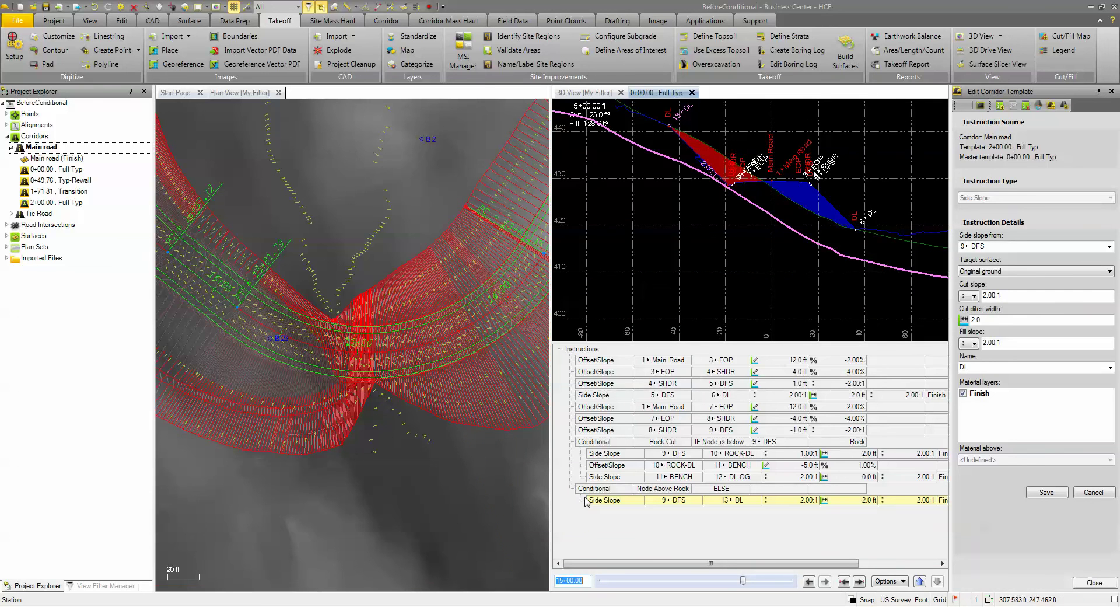
pyautogui.scroll(1, 737, 168)
pyautogui.scroll(1, 736, 168)
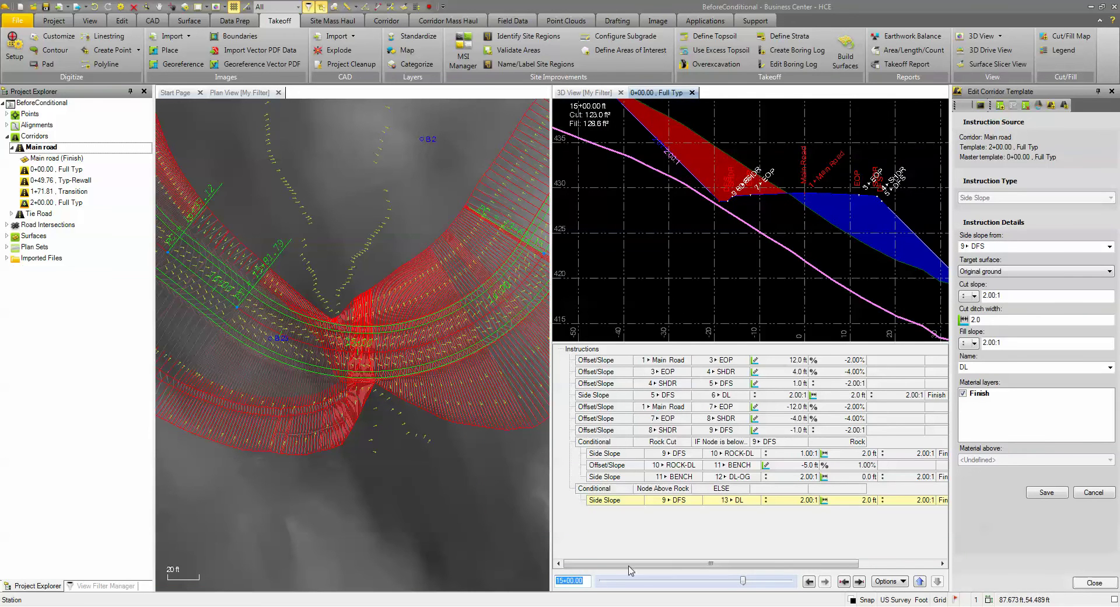
# - Inspect the section at 15+12.39 with the slopes centred, then close the template editor
pyautogui.moveTo(743, 581); pyautogui.dragTo(744, 580)
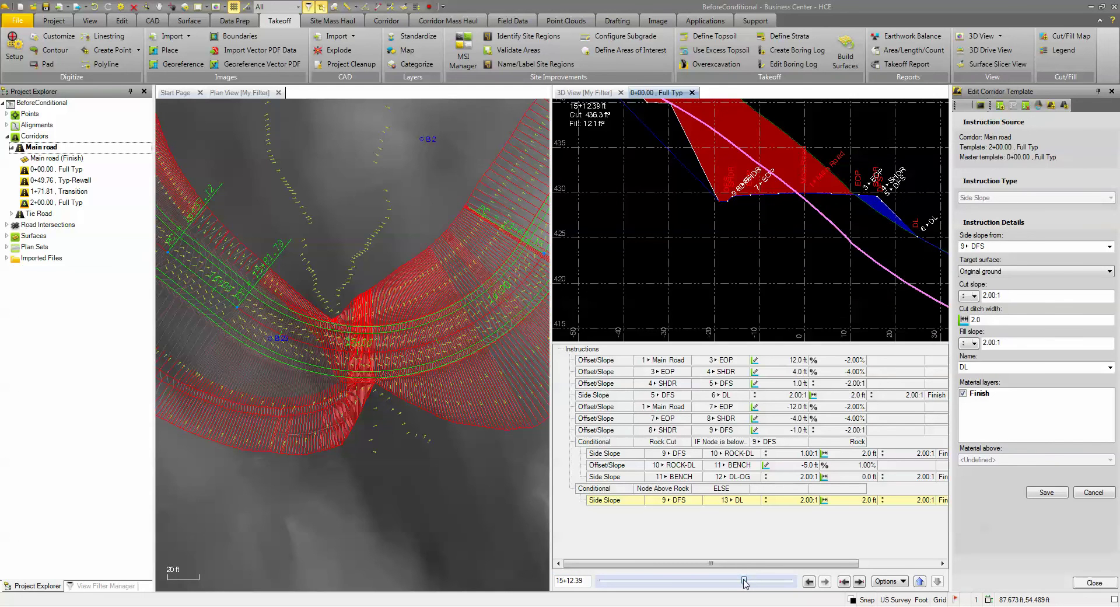
pyautogui.scroll(-2, 684, 222)
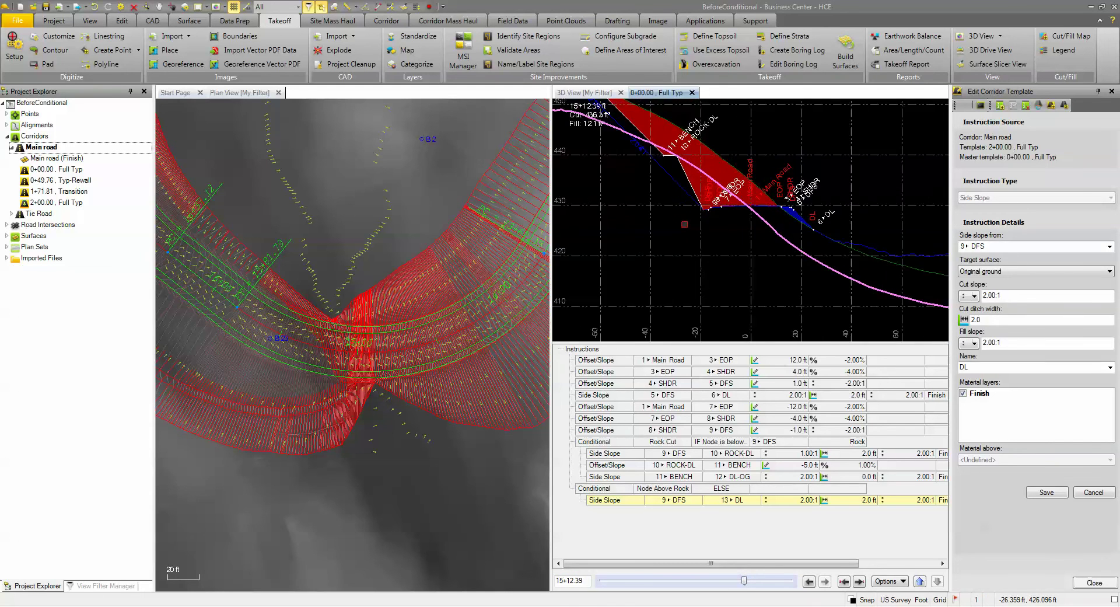
pyautogui.moveTo(684, 224); pyautogui.dragTo(692, 270, button='middle')
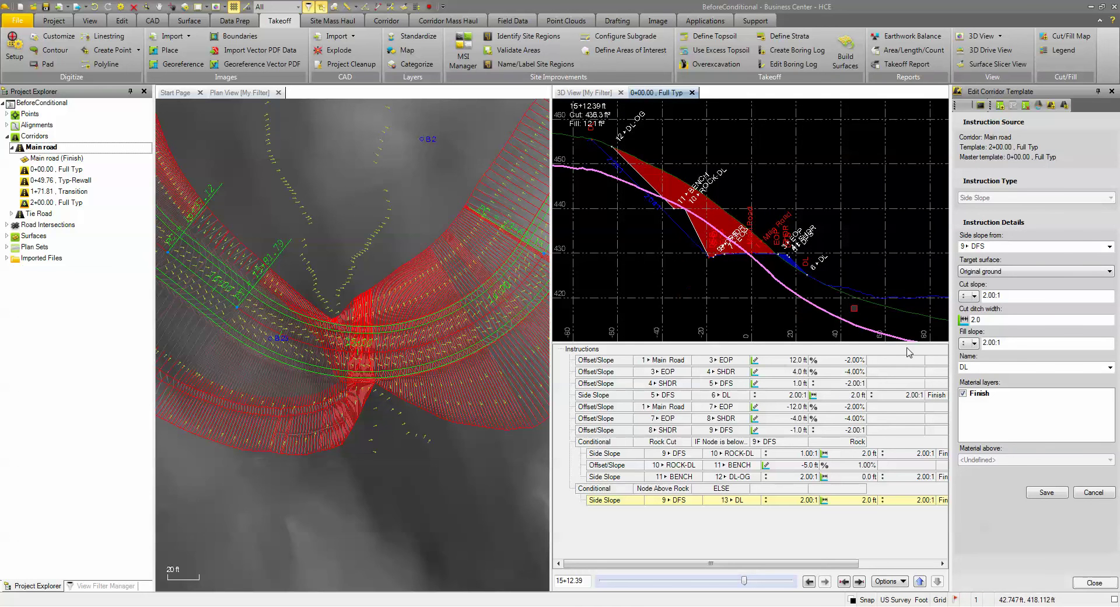
pyautogui.click(1092, 582)
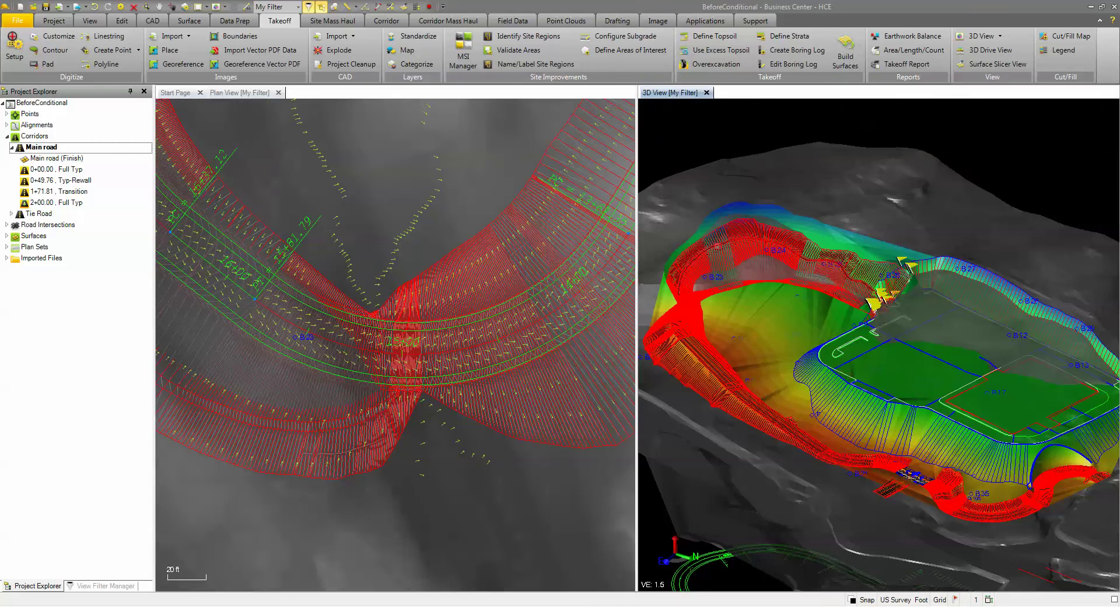
# - Rebuild the corridor surfaces, dismiss the build warning, and hide the Original ground(3) surface
pyautogui.click(846, 52)
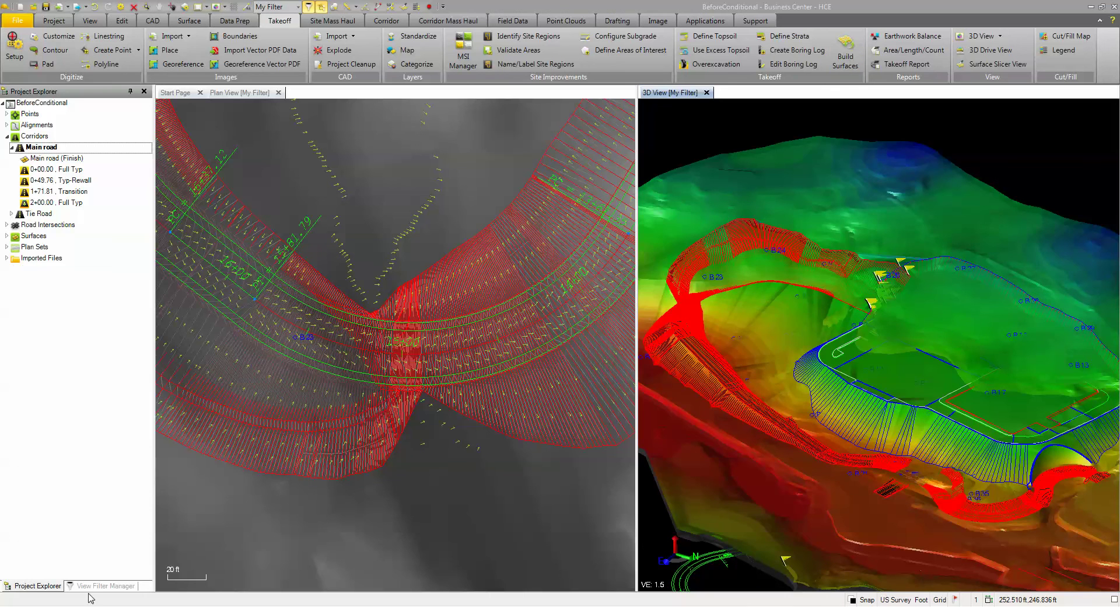
pyautogui.click(674, 359)
pyautogui.click(118, 588)
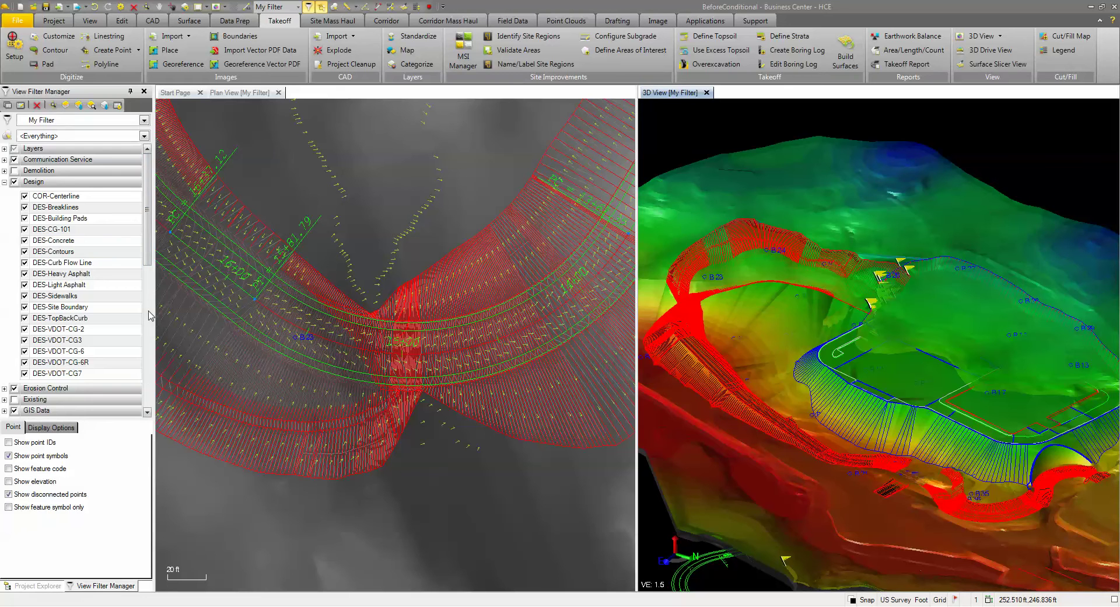
pyautogui.scroll(-6, 146, 256)
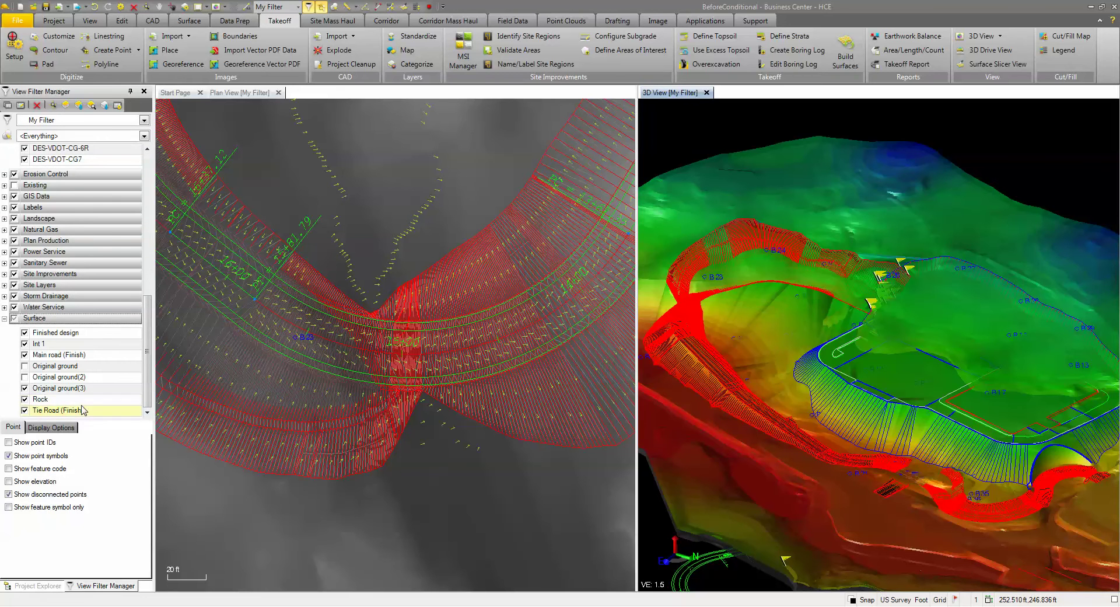
pyautogui.click(24, 388)
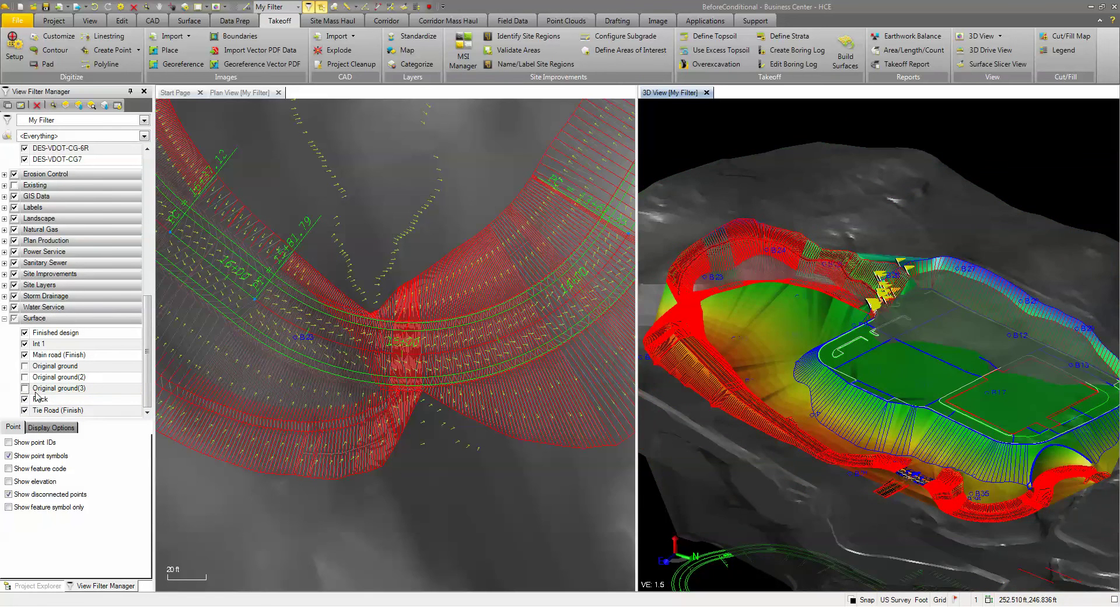
# - Hide the Rock surface and orbit the 3D model to view the cut and pit slopes
pyautogui.scroll(6, 822, 390)
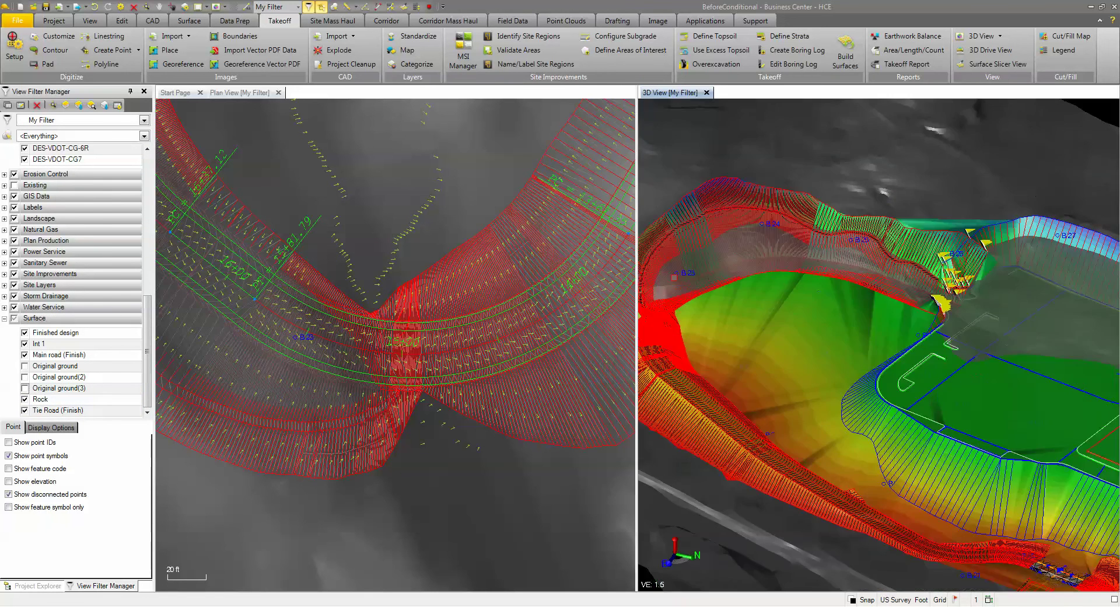
pyautogui.scroll(2, 870, 293)
pyautogui.moveTo(870, 293); pyautogui.dragTo(729, 339, button='middle')
pyautogui.scroll(2, 729, 339)
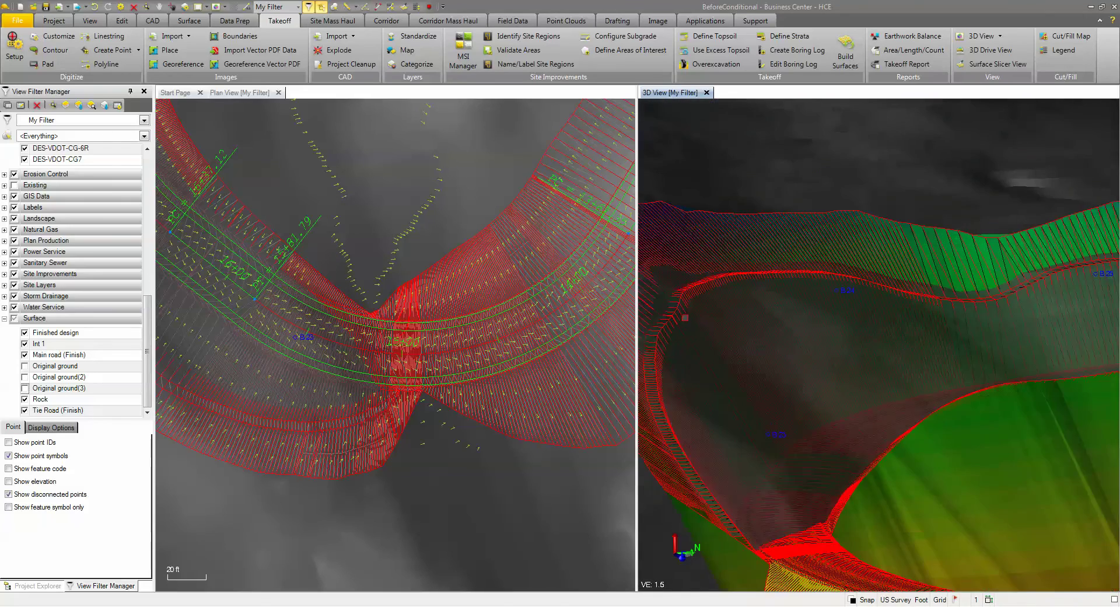
pyautogui.scroll(2, 685, 316)
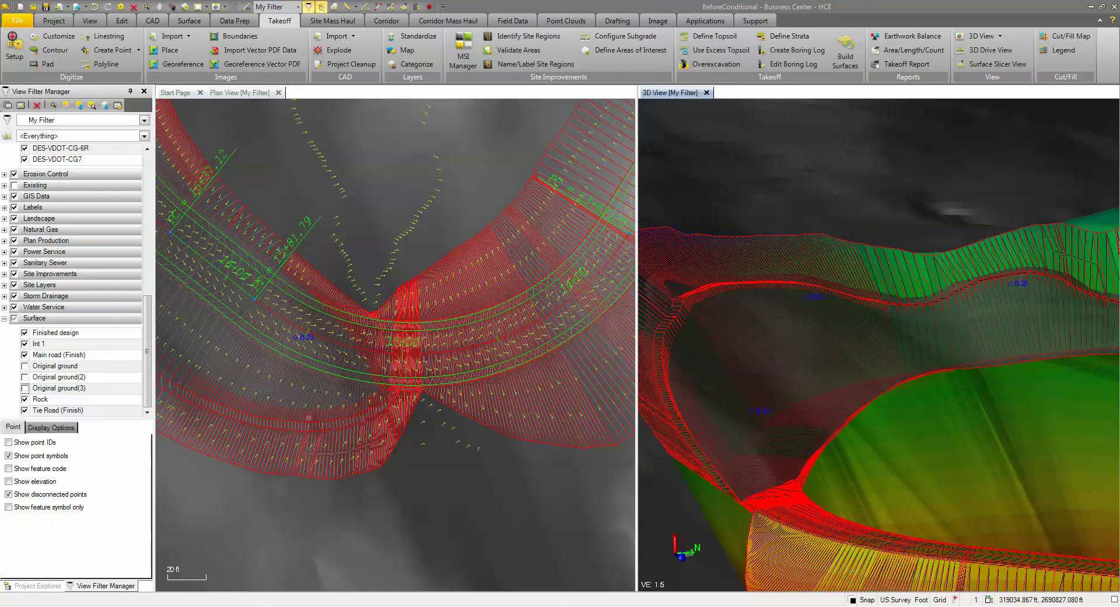
pyautogui.click(25, 400)
pyautogui.moveTo(836, 428)
pyautogui.mouseDown(button='middle')
pyautogui.moveTo(804, 437)
pyautogui.moveTo(848, 418)
pyautogui.moveTo(924, 226)
pyautogui.moveTo(864, 374)
pyautogui.moveTo(1056, 456)
pyautogui.moveTo(920, 468)
pyautogui.moveTo(947, 463)
pyautogui.mouseUp(button='middle')
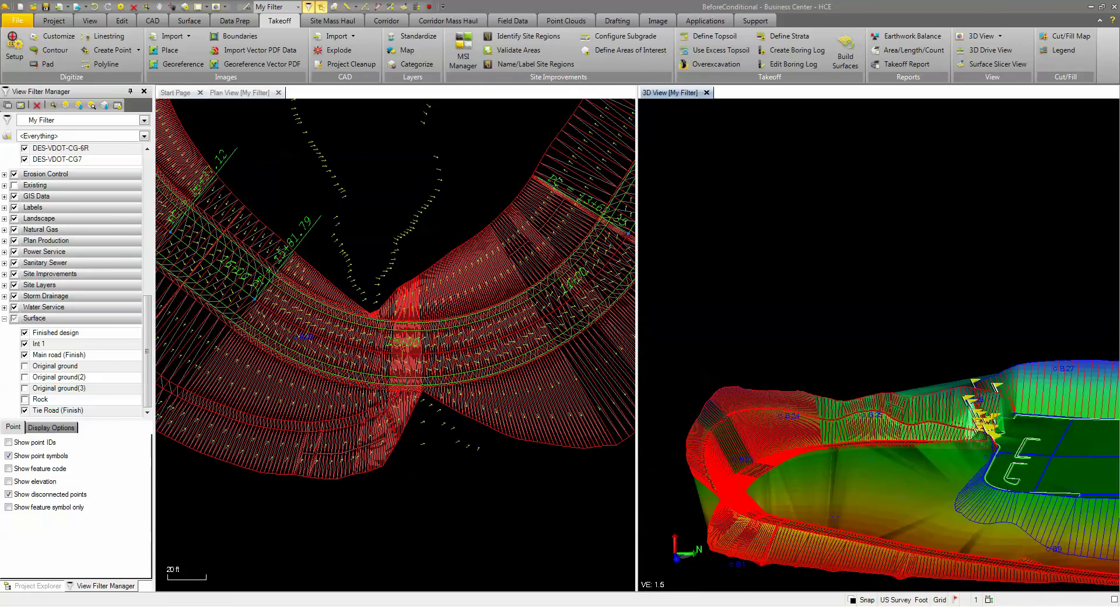
pyautogui.moveTo(945, 513); pyautogui.dragTo(804, 355, button='middle')
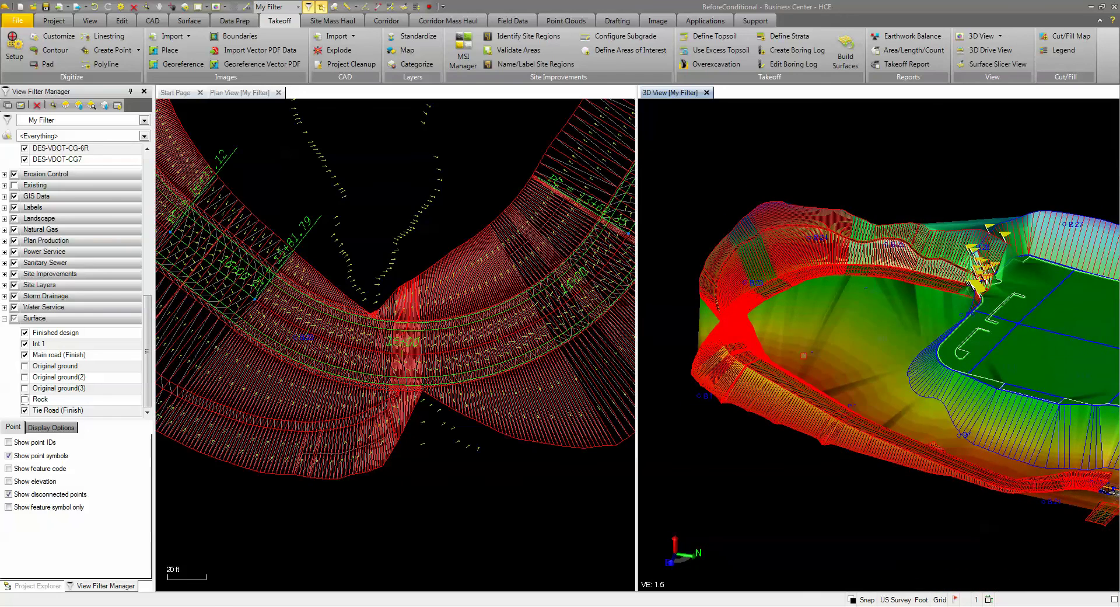
pyautogui.moveTo(804, 355)
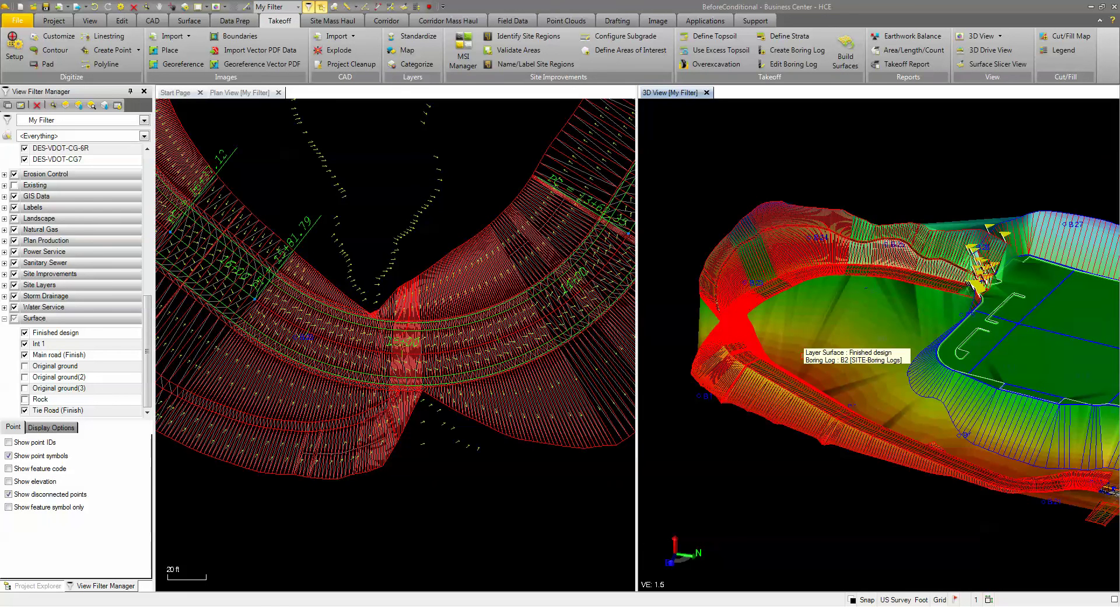